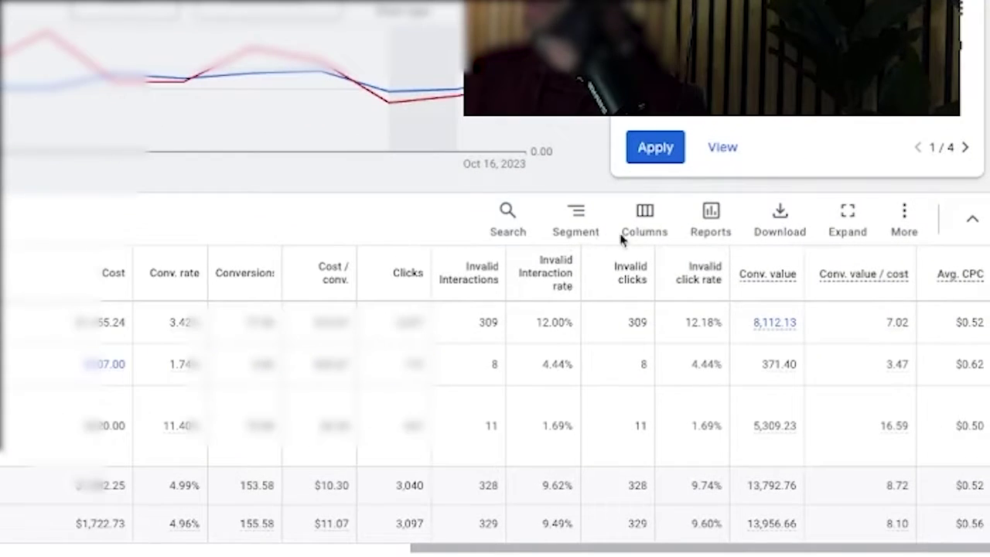
Search the campaign table's column options for "inv", check that the invalid click and invalid interaction metrics are included, and apply the column set.
left_click(642, 226)
left_click(636, 277)
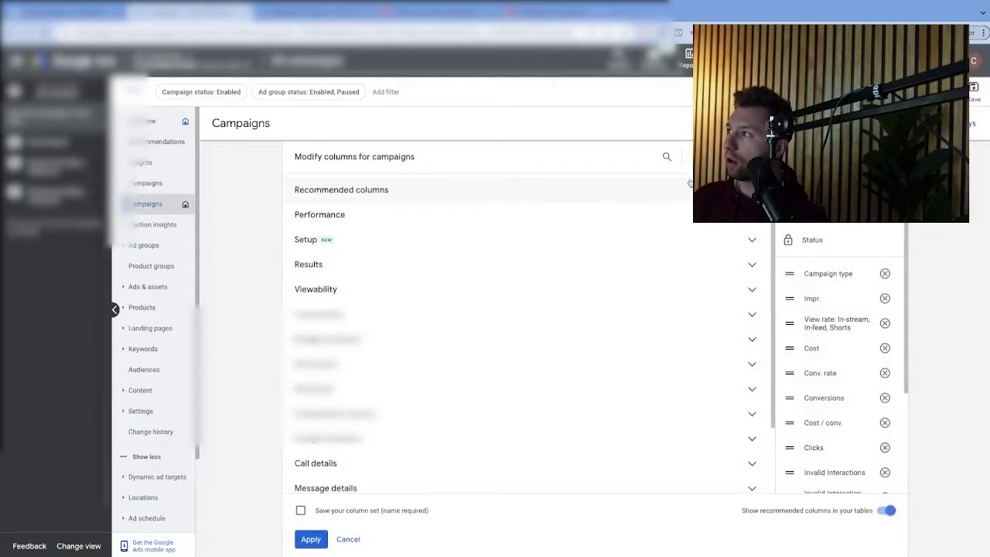
left_click(667, 156)
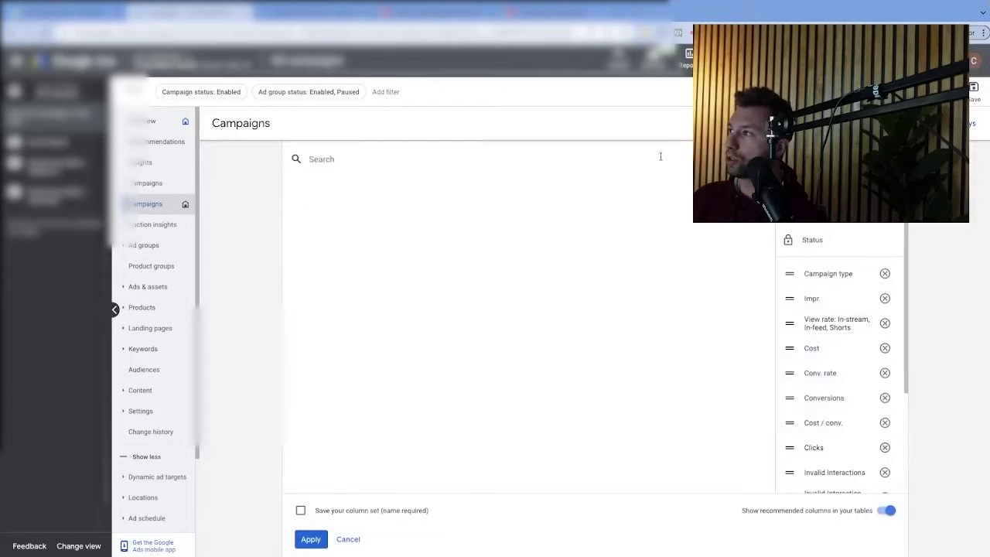
type("inv")
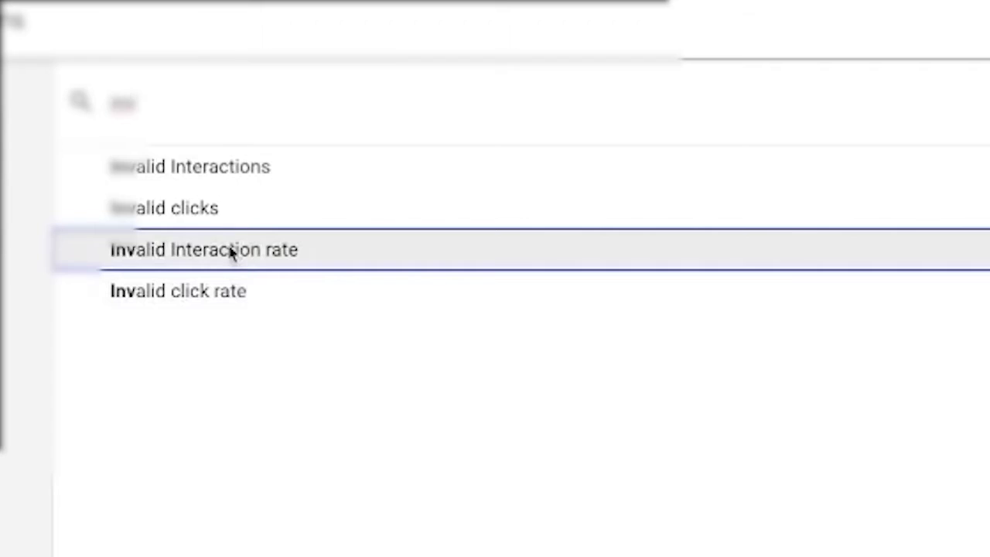
left_click(227, 242)
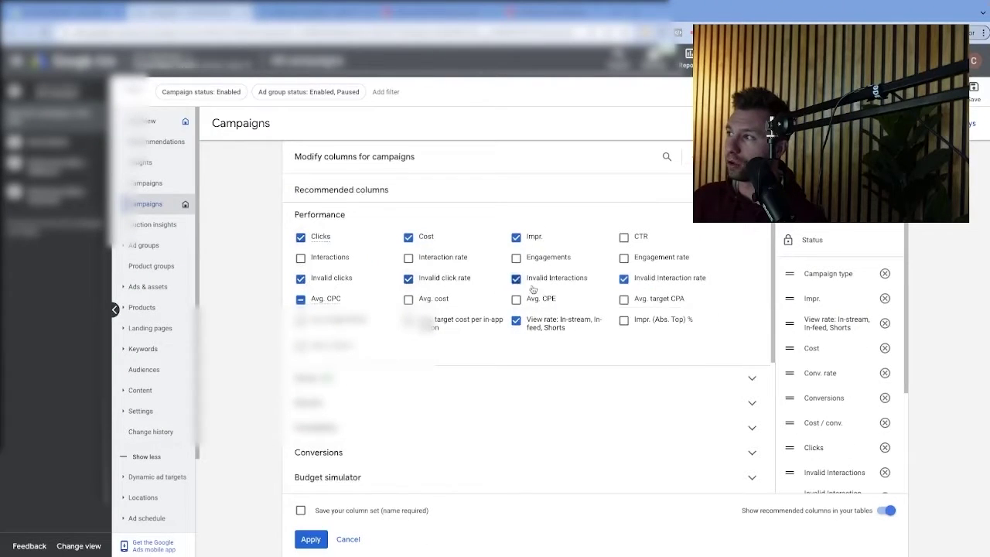
scroll(834, 394, "down", 2)
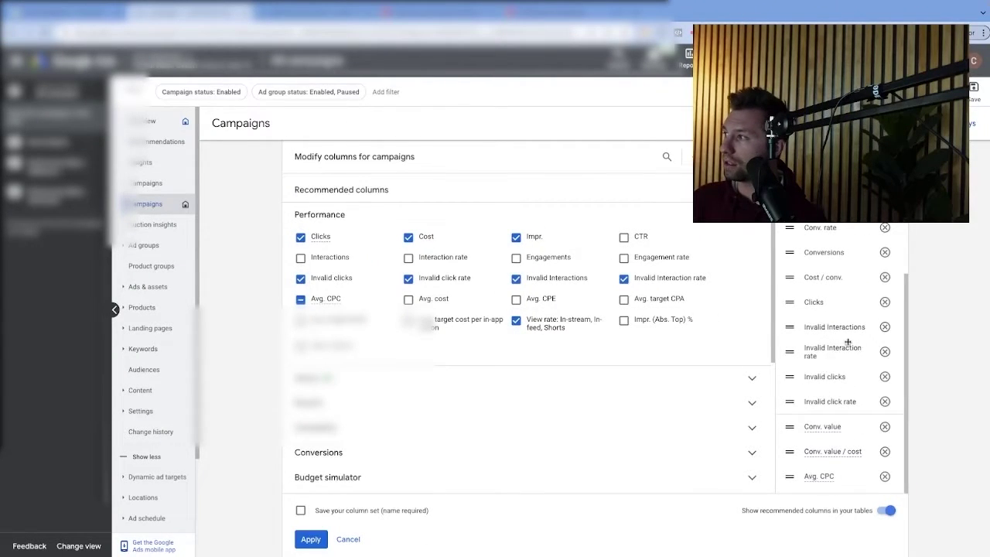
left_click(310, 539)
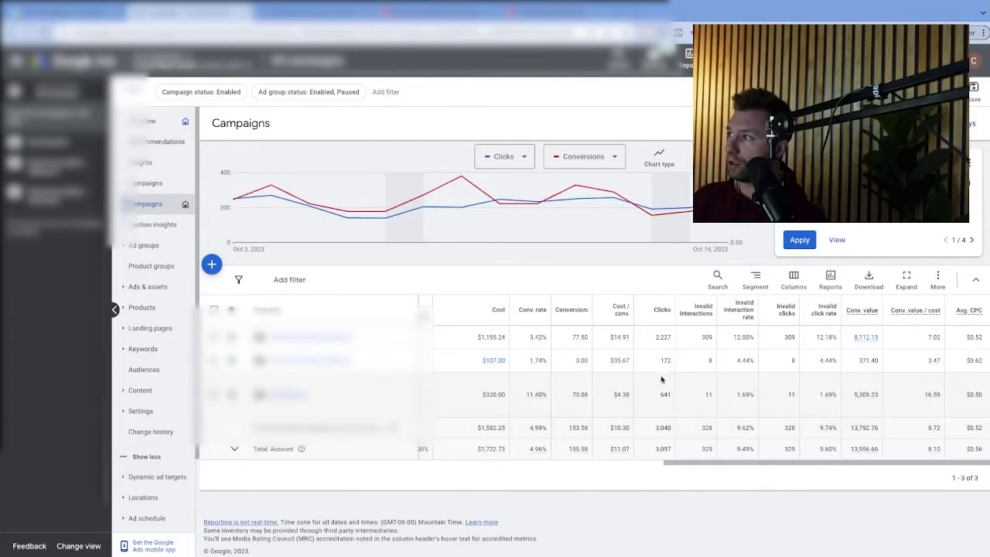
Examine the clicks, invalid interactions, invalid clicks and invalid interaction rate of the first campaign, plus the overall invalid interaction rate.
left_click_drag(651, 336, 666, 338)
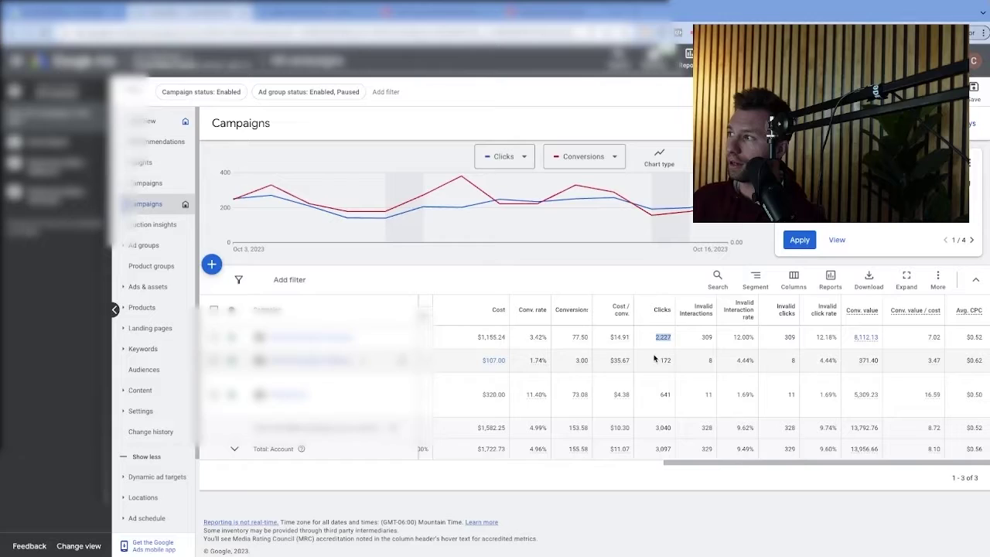
left_click_drag(702, 336, 712, 339)
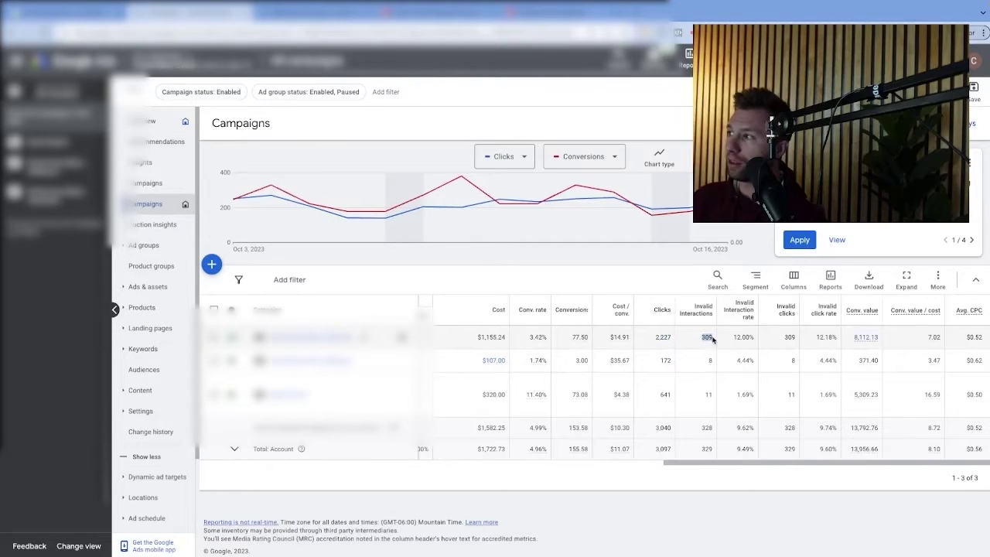
left_click_drag(783, 337, 793, 336)
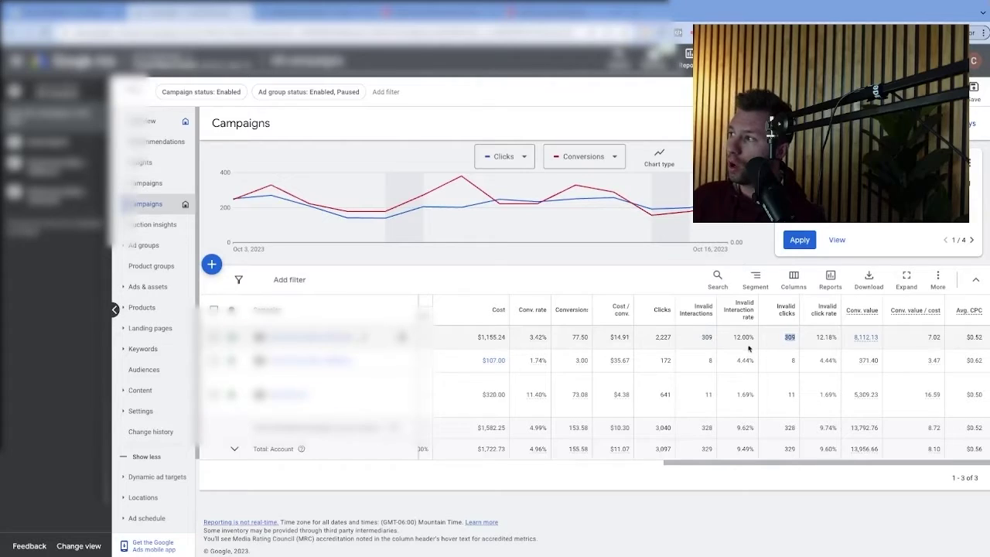
left_click_drag(728, 338, 748, 335)
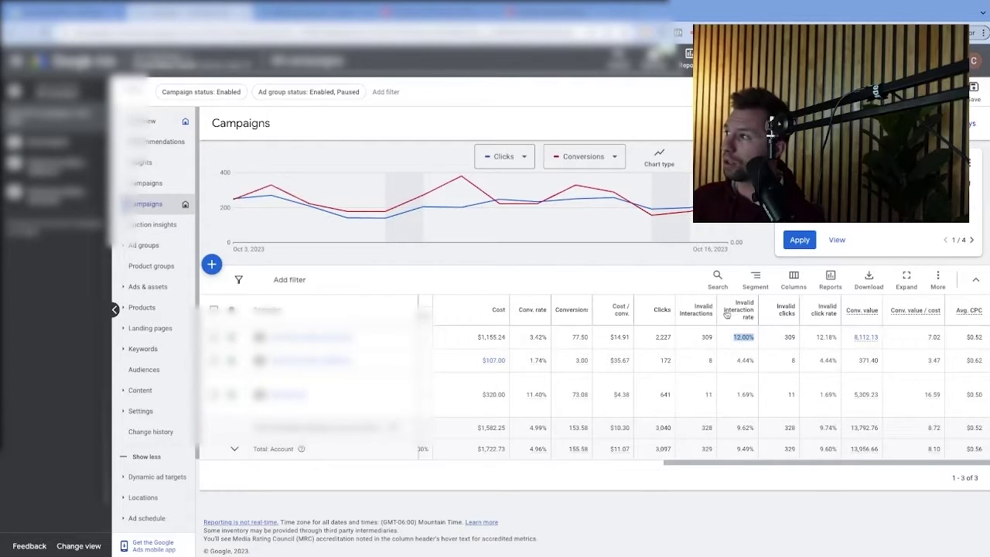
mouse_move(706, 313)
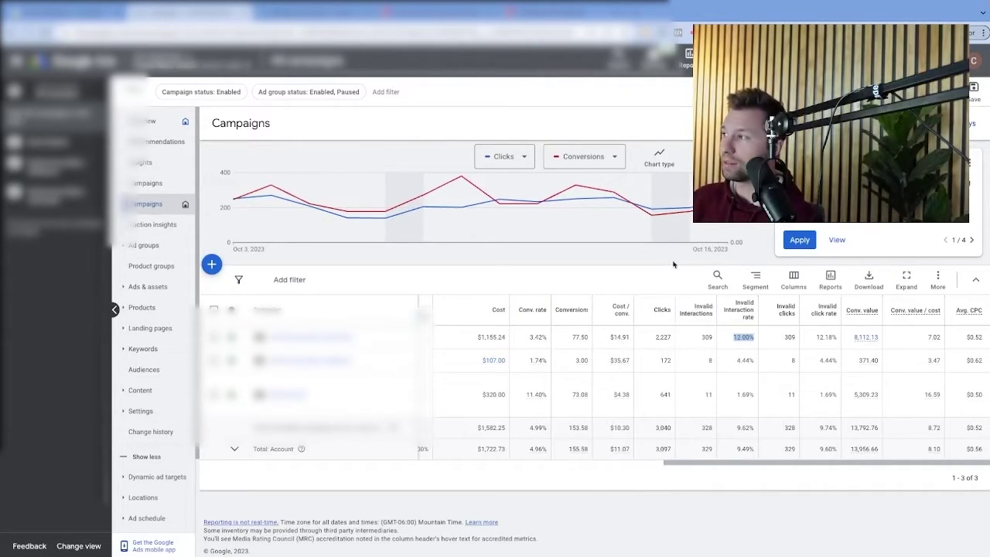
left_click_drag(757, 337, 732, 336)
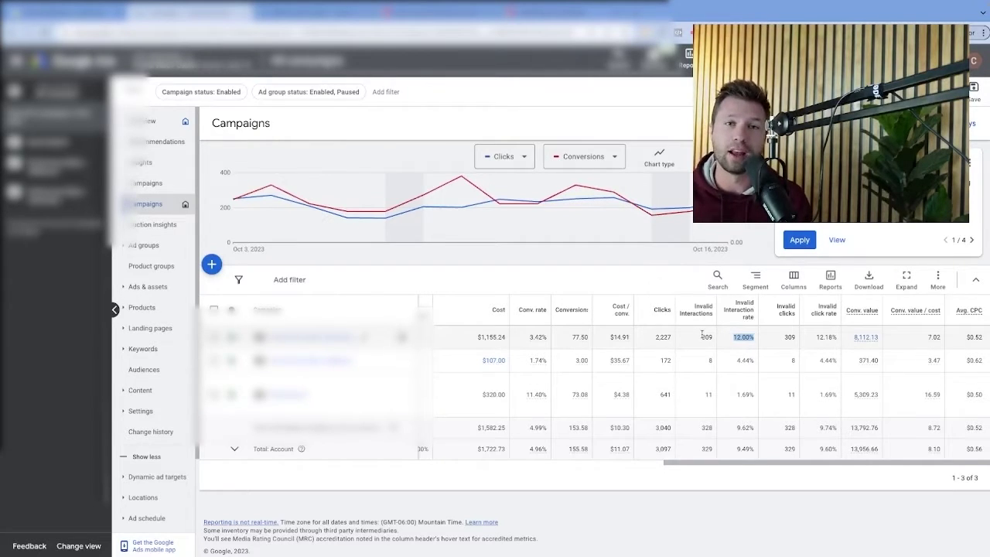
left_click_drag(735, 427, 756, 431)
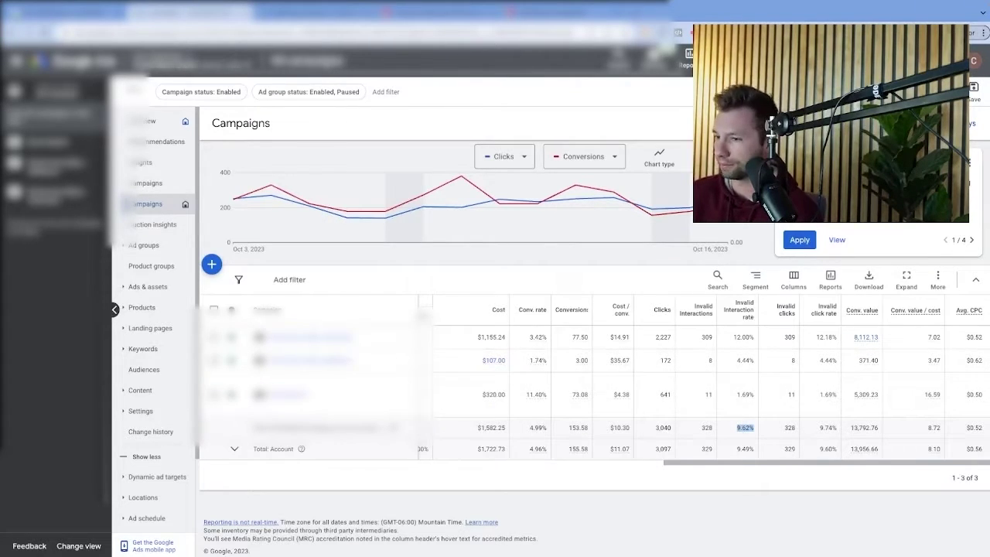
left_click(734, 336)
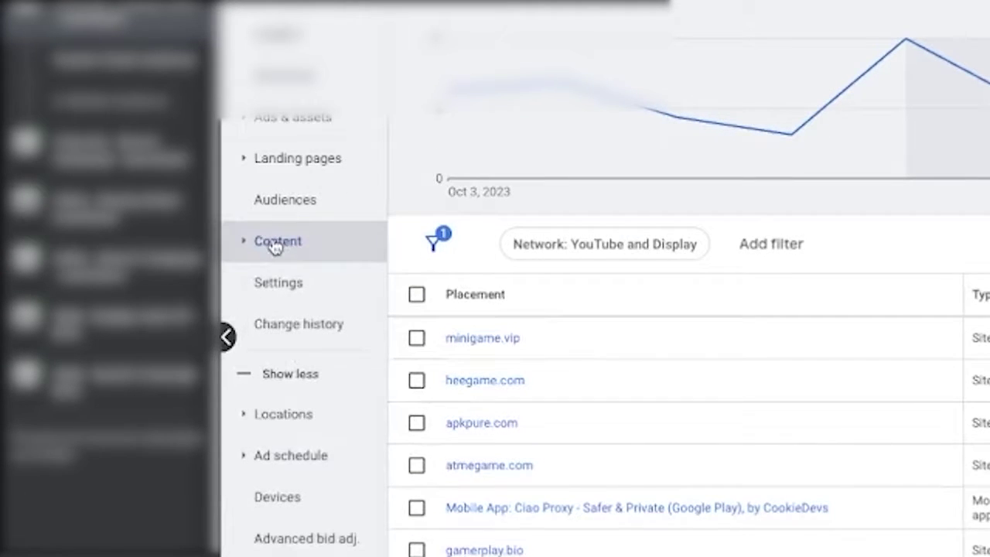
Open the campaign's content placements and bring up the list of where its ads appeared.
left_click(274, 244)
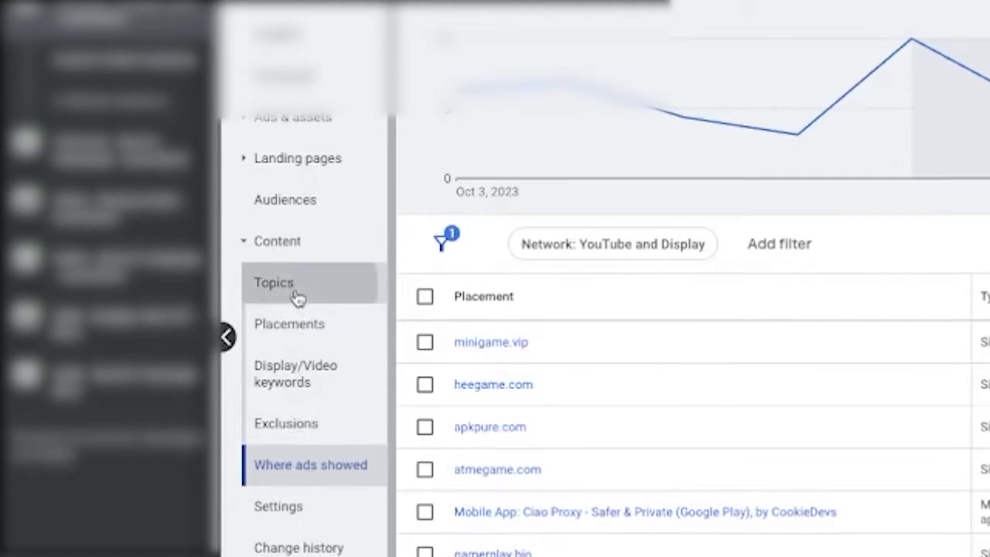
left_click(267, 296)
left_click(284, 215)
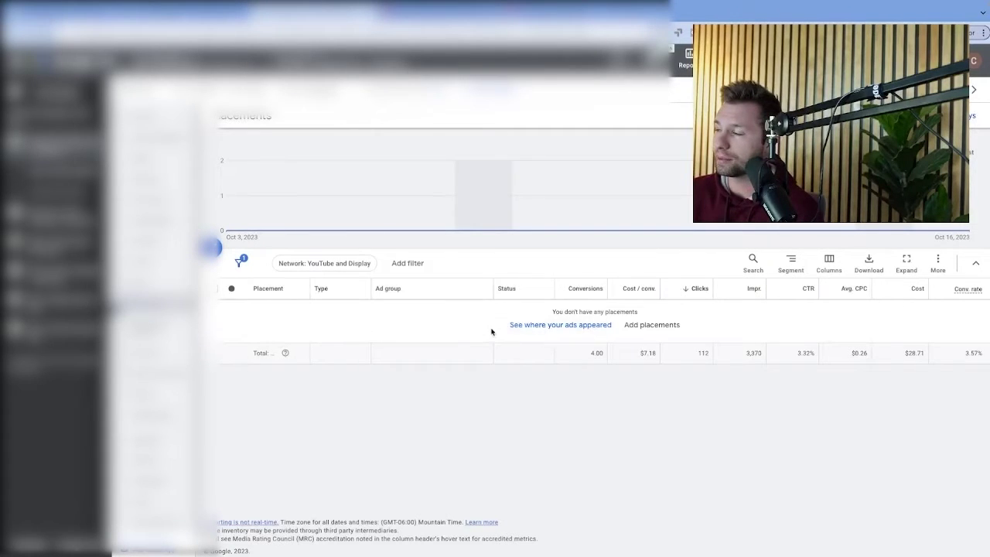
left_click(549, 326)
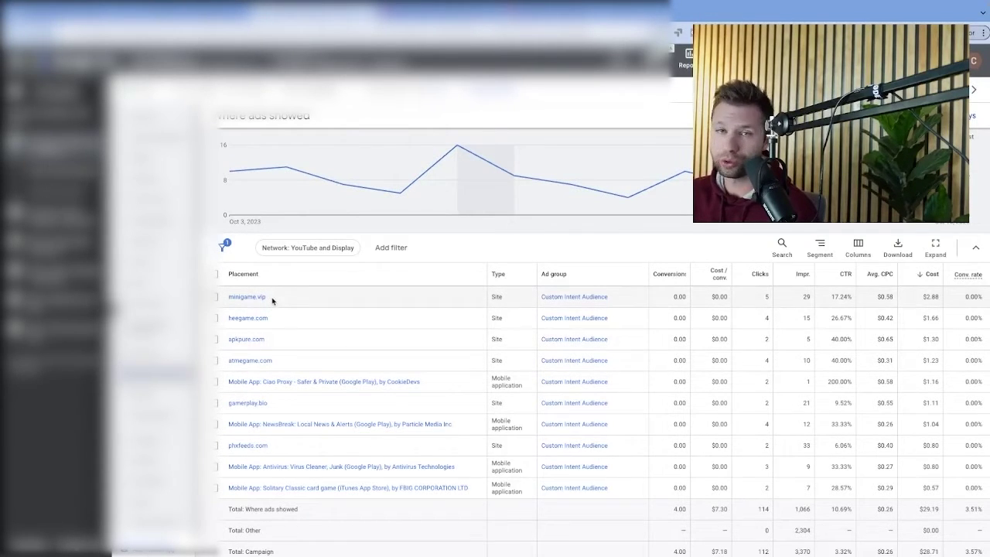
Copy the minigame.vip placement address and open that website in a new browser tab.
left_click_drag(272, 301, 225, 297)
key("ctrl+c")
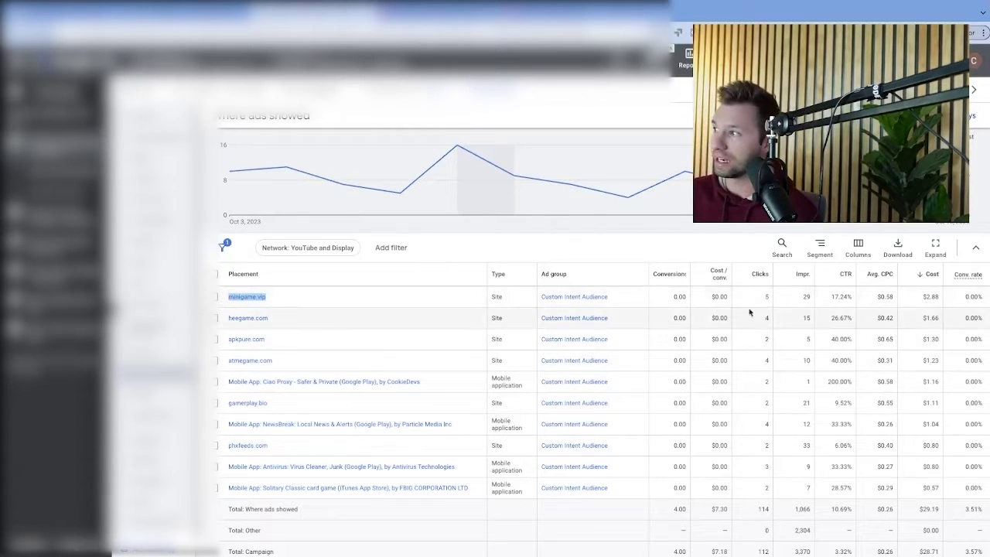
key("ctrl+t")
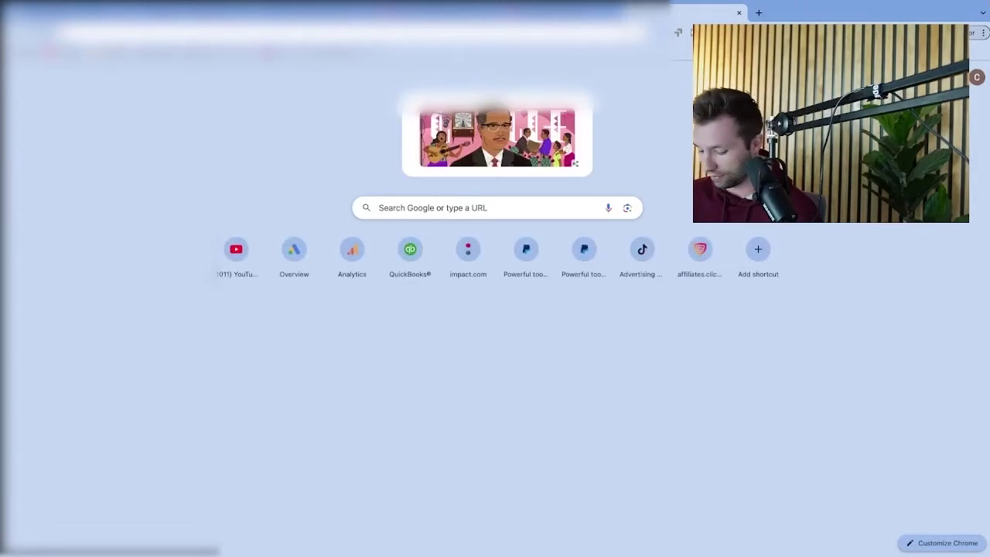
key("ctrl+v")
key("Return")
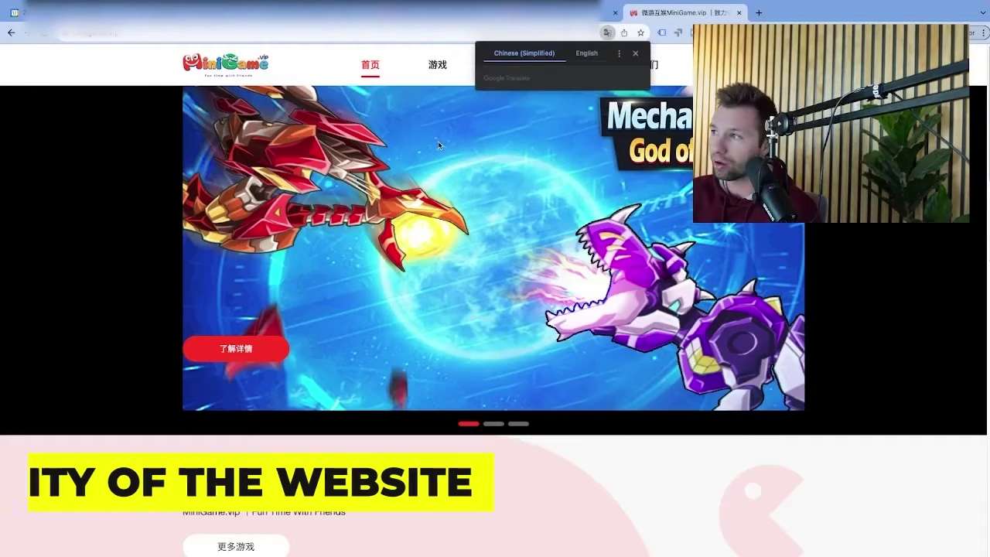
Examine the minigame.vip home page from its banner to its footer to judge the site's quality.
scroll(171, 126, "down", 1)
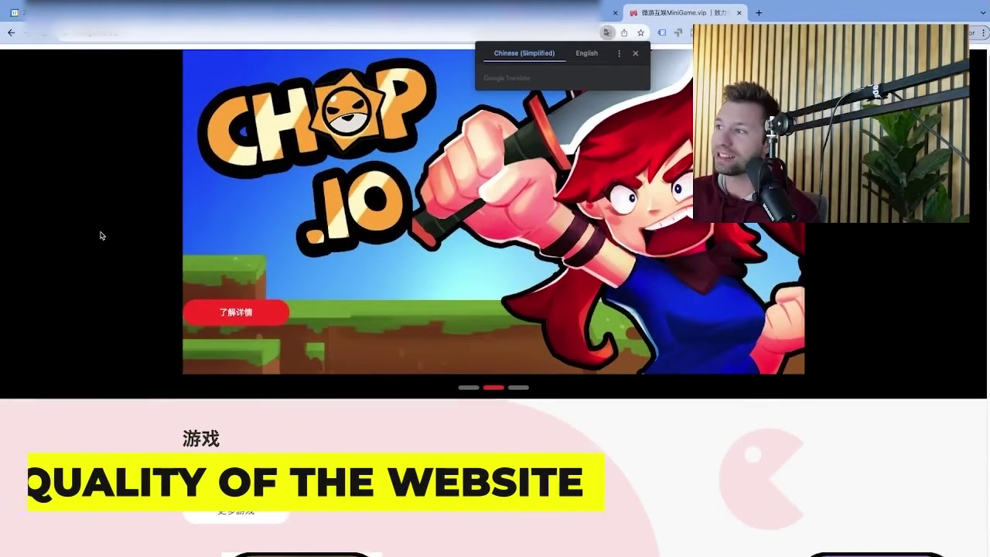
scroll(155, 221, "down", 3)
scroll(156, 207, "down", 5)
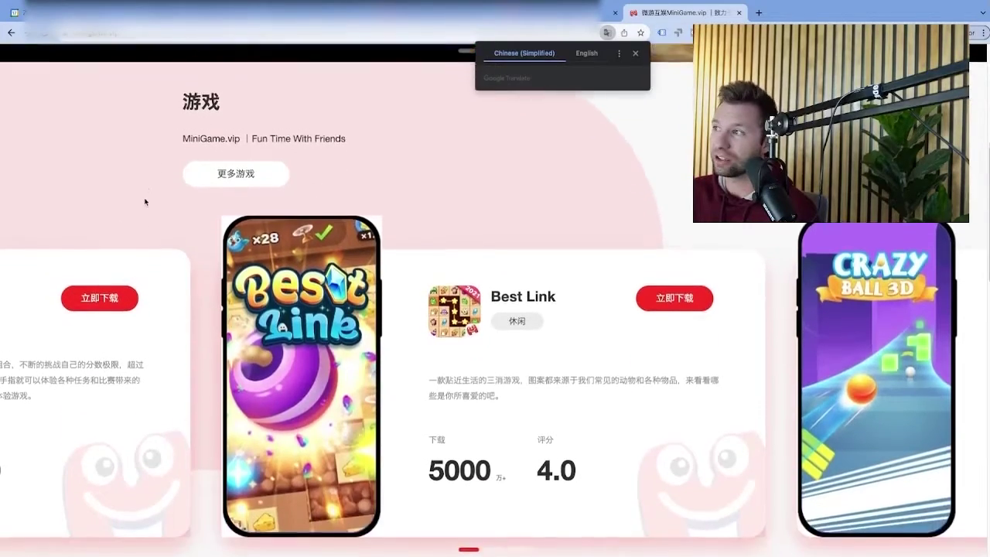
scroll(283, 217, "up", 9)
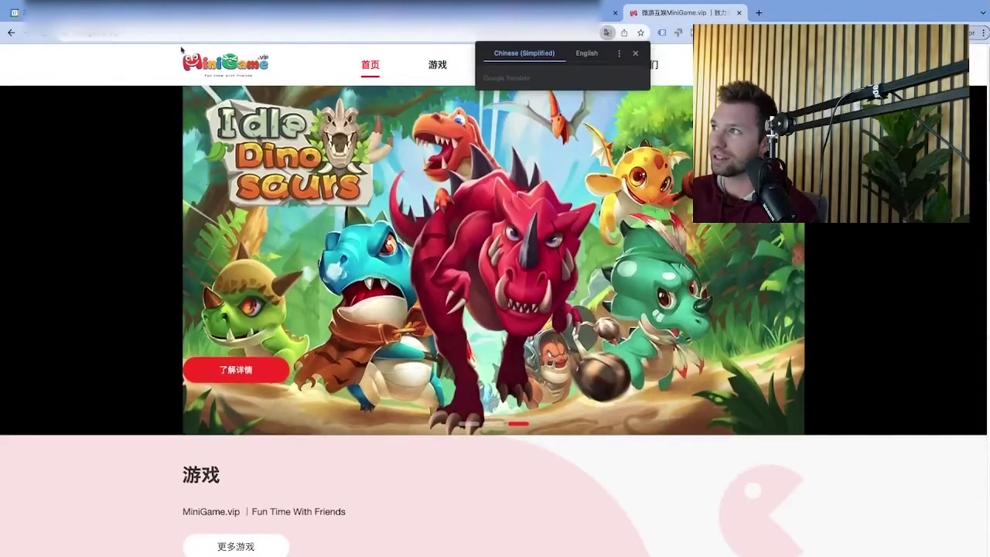
scroll(283, 217, "down", 8)
scroll(232, 217, "down", 8)
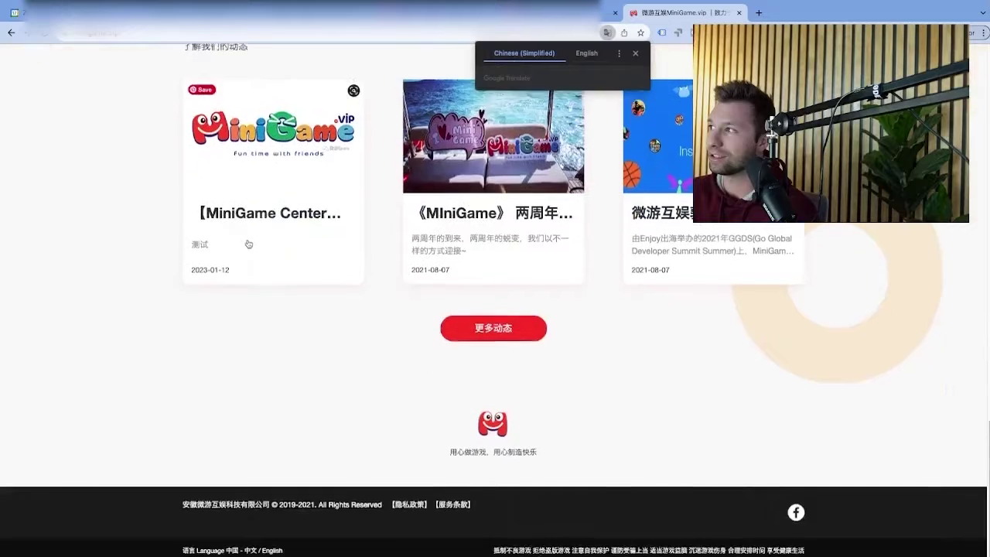
scroll(239, 245, "up", 10)
scroll(511, 108, "up", 5)
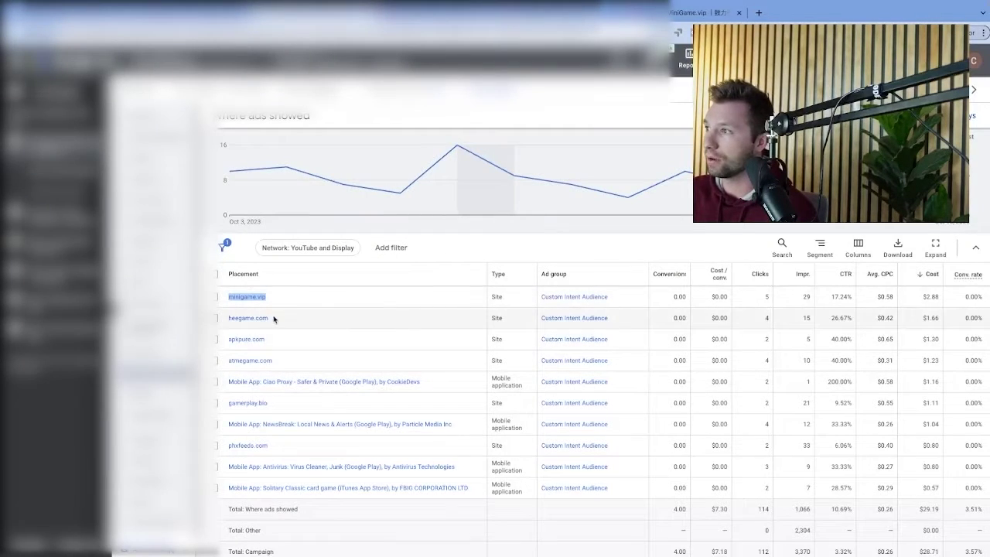
Open the heegame.com placement's website in a new browser tab and look over its page.
left_click_drag(271, 319, 228, 313)
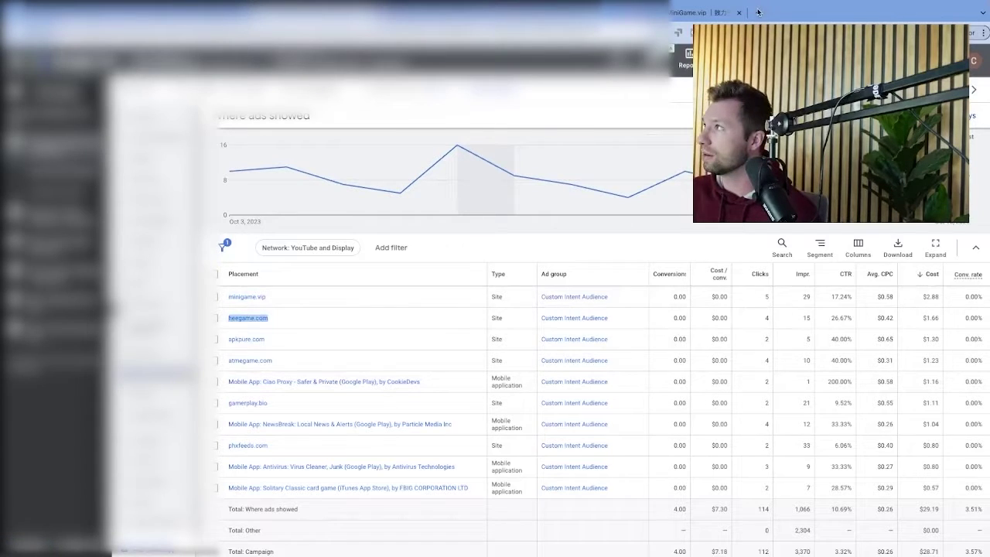
key("ctrl+t")
key("ctrl+v")
key("Return")
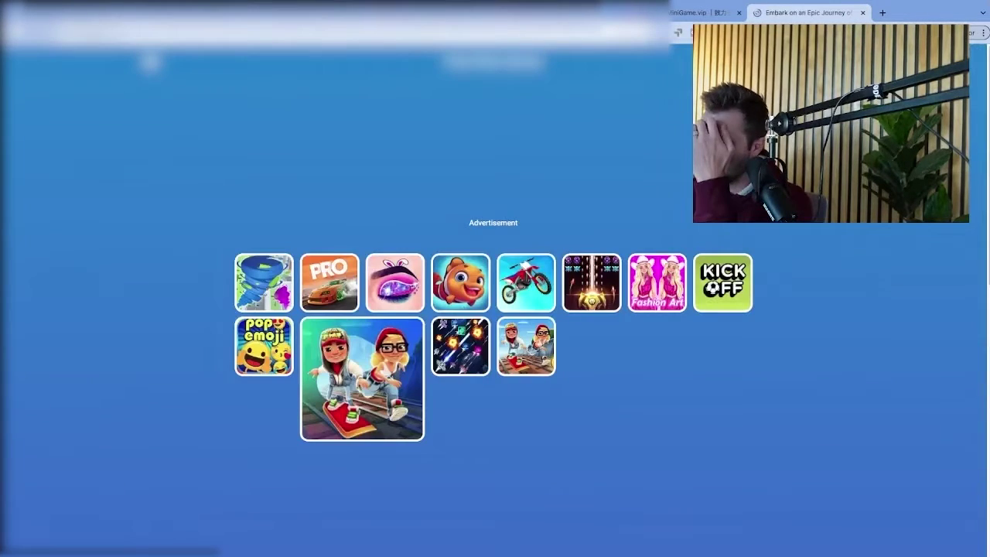
scroll(506, 240, "down", 6)
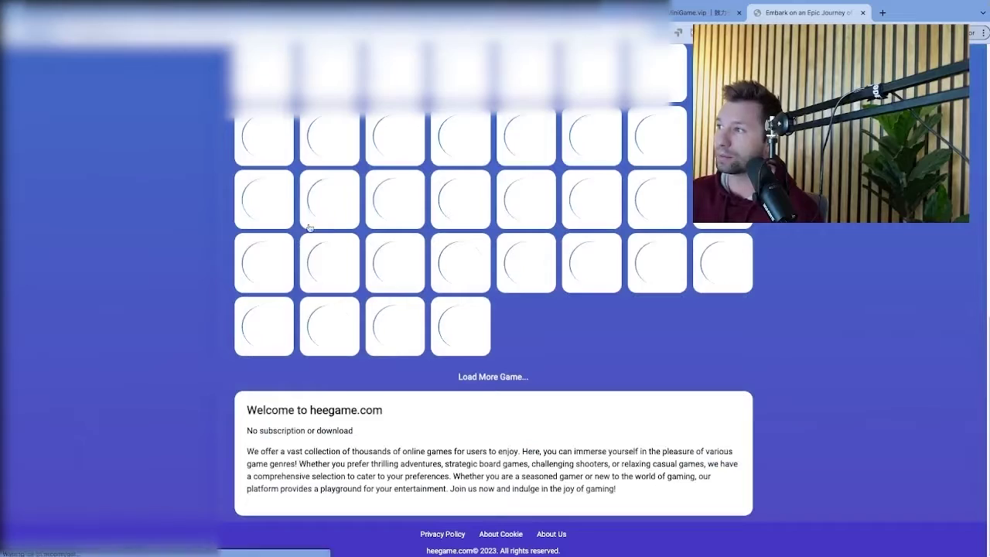
scroll(403, 214, "up", 6)
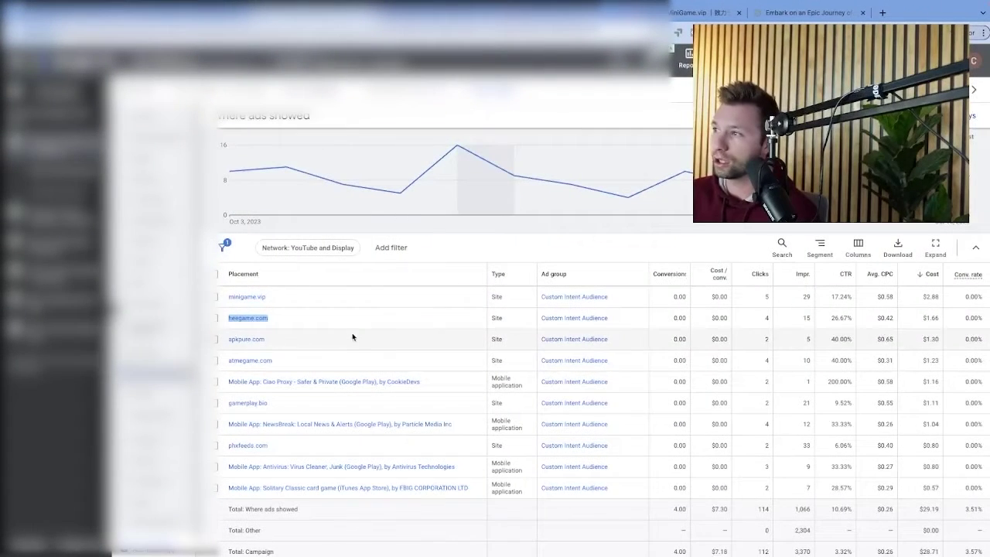
Exclude the minigame.vip and heegame.com placements from the campaign.
left_click(216, 297)
left_click(217, 318)
left_click(277, 248)
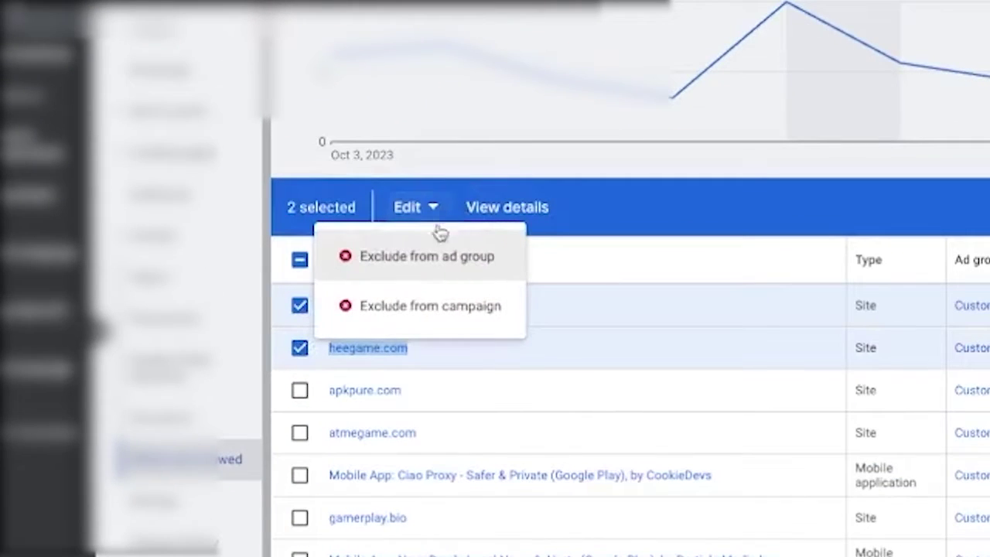
left_click(422, 316)
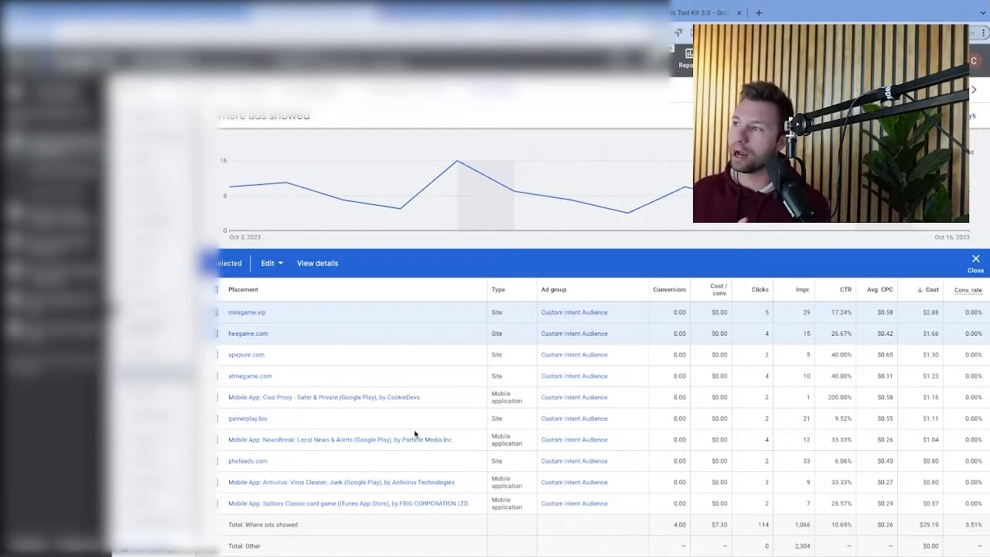
Switch to the Google Ads Tool Kit 3.0 spreadsheet and copy the display placement exclusions in A2:A20 of the Negative Placements sheet.
scroll(414, 435, "down", 2)
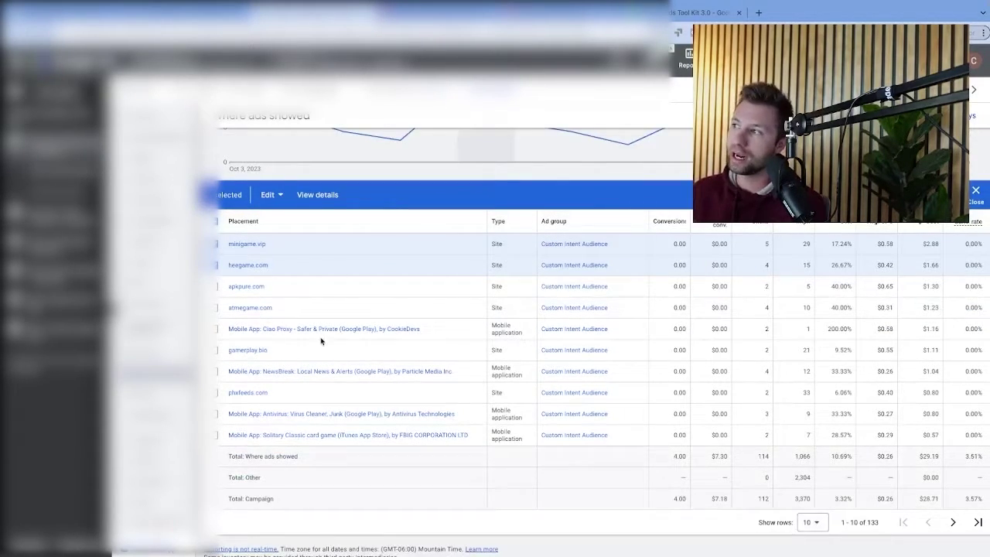
scroll(321, 340, "up", 2)
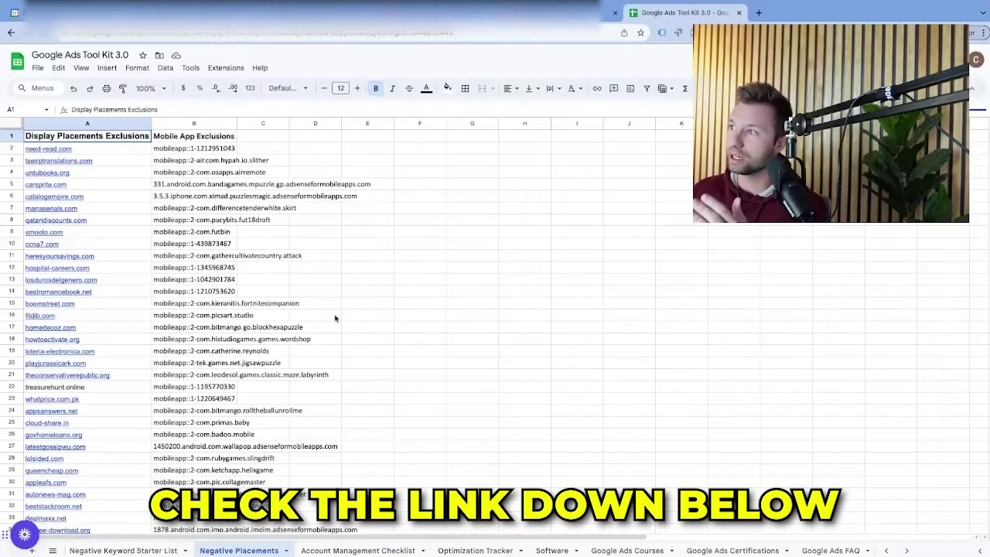
scroll(298, 307, "down", 9)
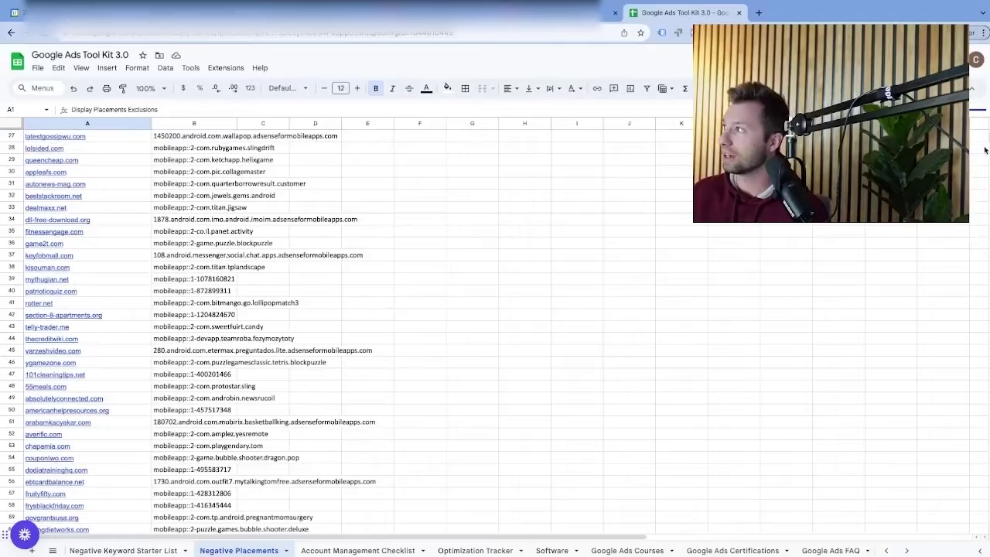
left_click_drag(989, 136, 648, 174)
left_click_drag(62, 153, 77, 363)
key("ctrl+c")
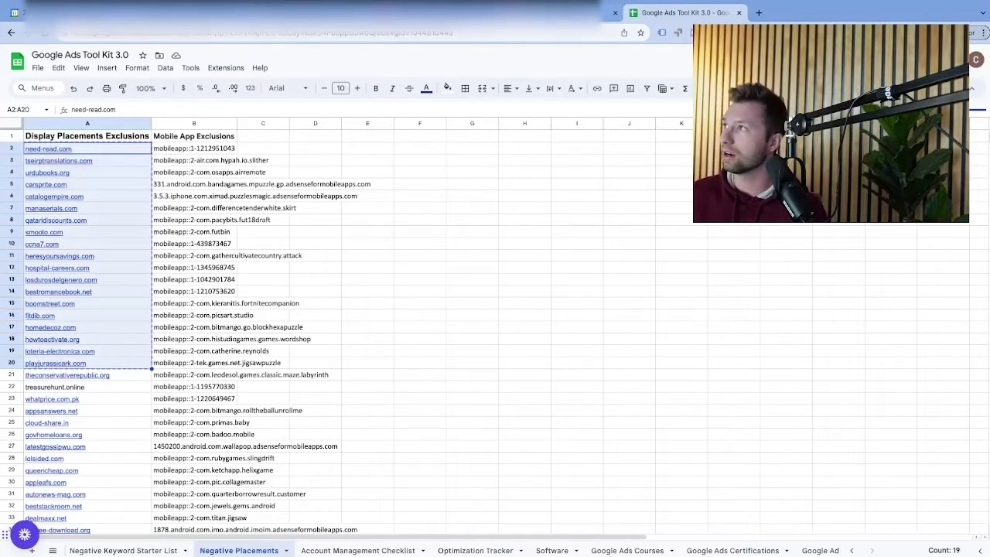
Return to Google Ads and open the display campaign's placement exclusions under its content.
left_click(538, 12)
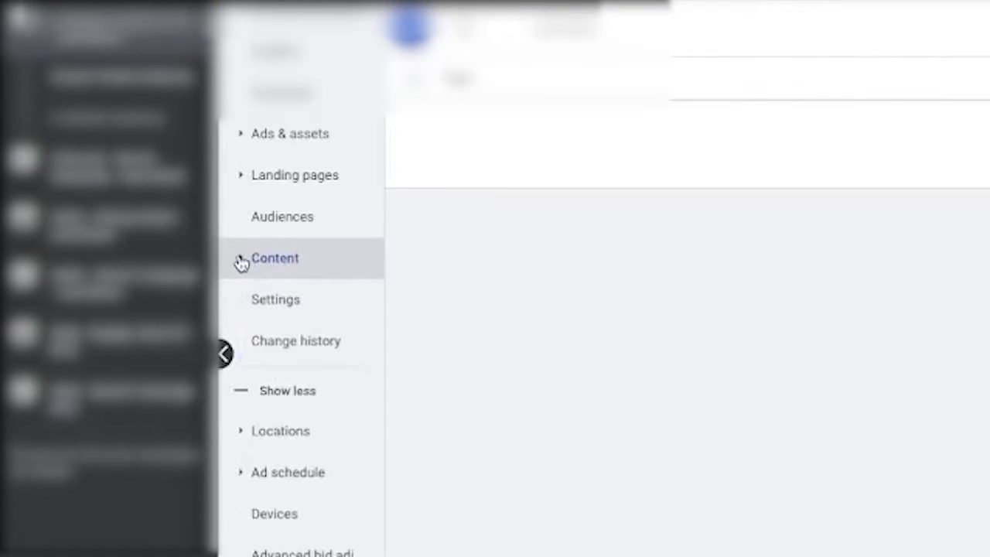
left_click(240, 263)
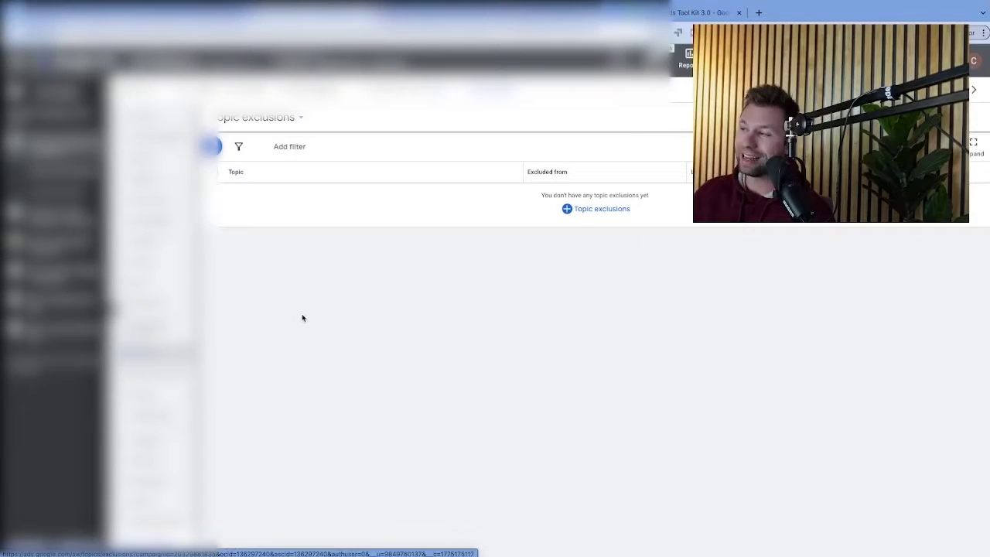
left_click(289, 124)
left_click(268, 155)
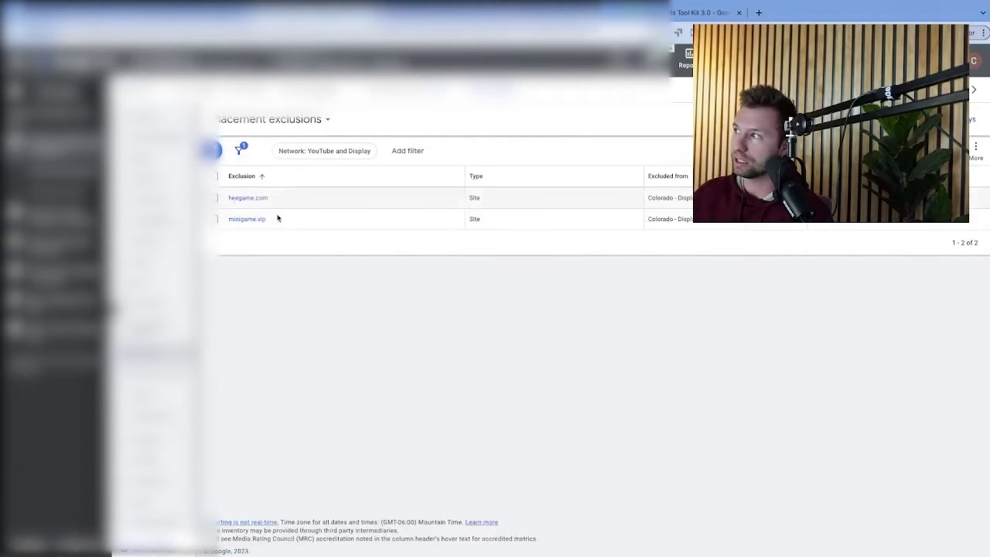
Add the 19 copied placements to the campaign-level exclusion selection for Colorado - Display Intent - LawnSaver.
left_click(213, 152)
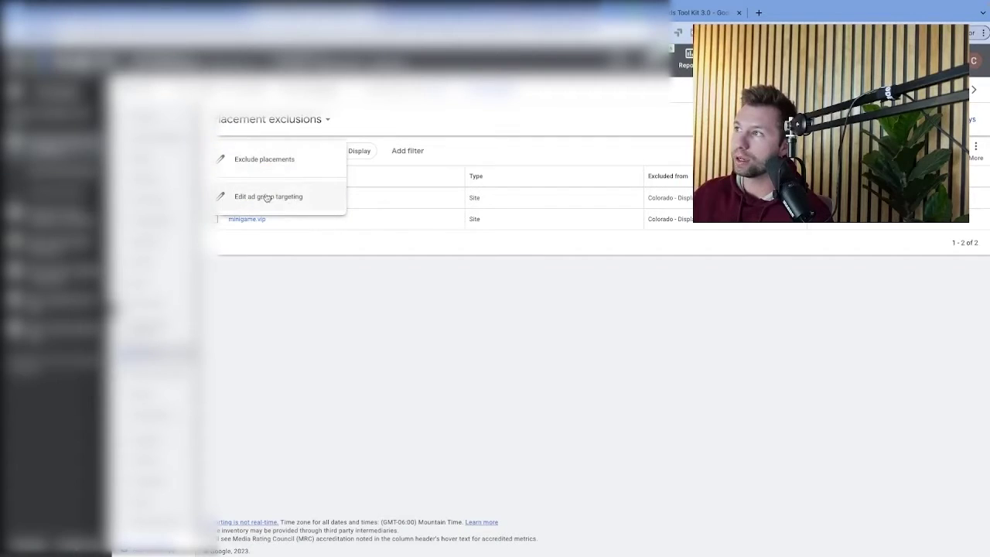
left_click(271, 161)
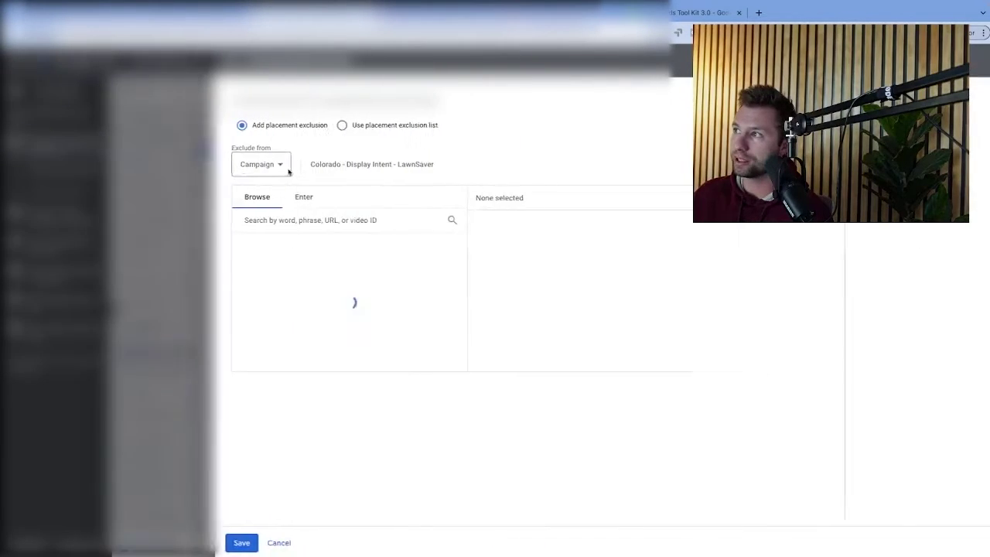
left_click(287, 199)
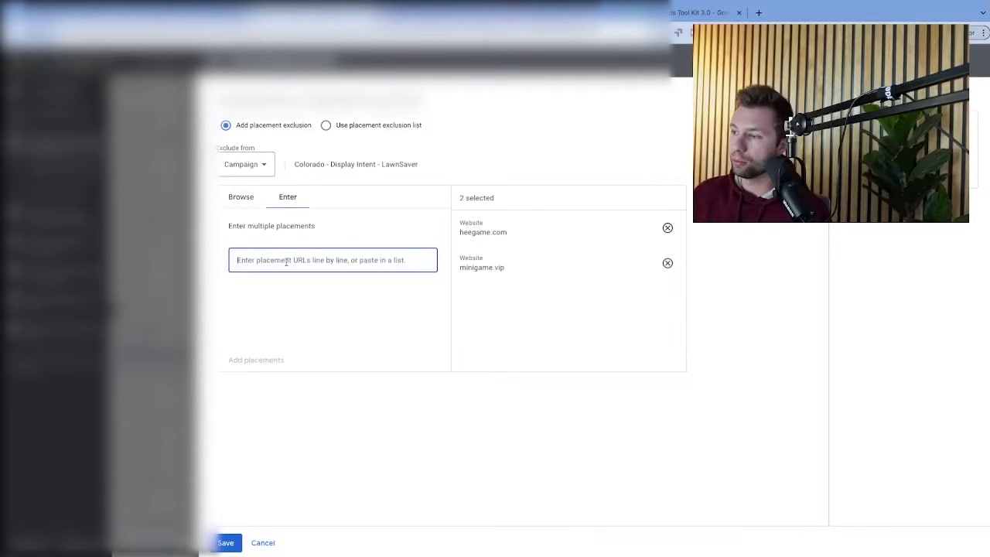
key("ctrl+v")
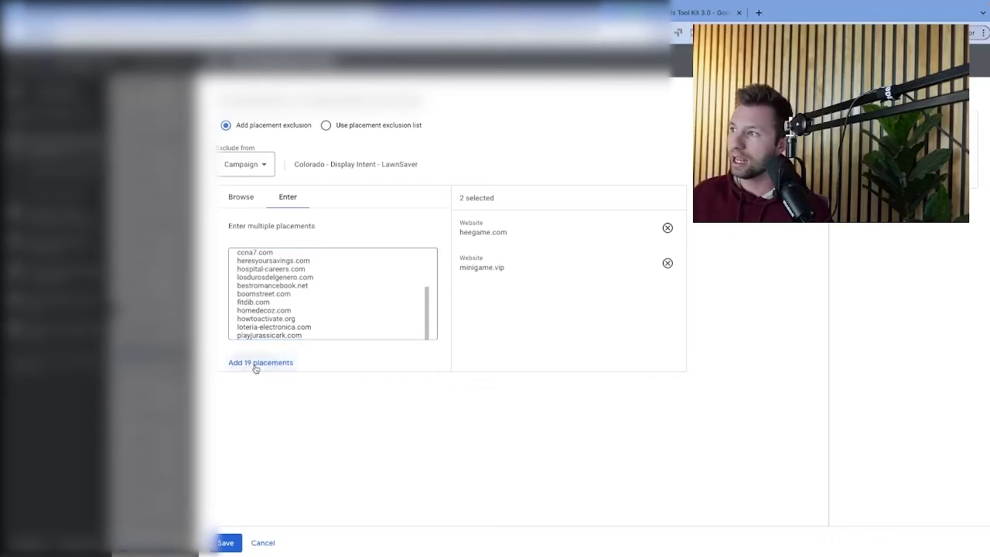
left_click(257, 366)
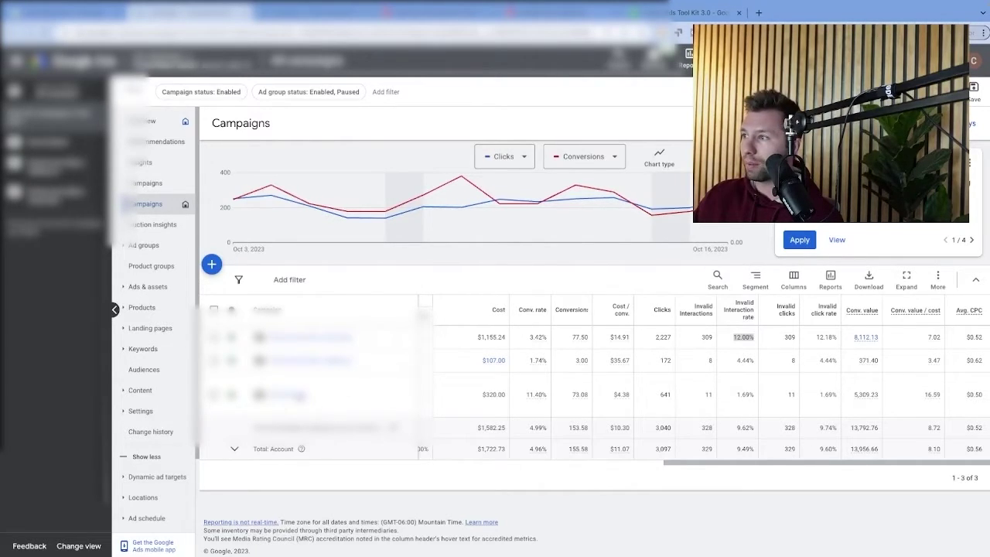
Open the Brand Search campaign and go to its excluded locations.
left_click(288, 394)
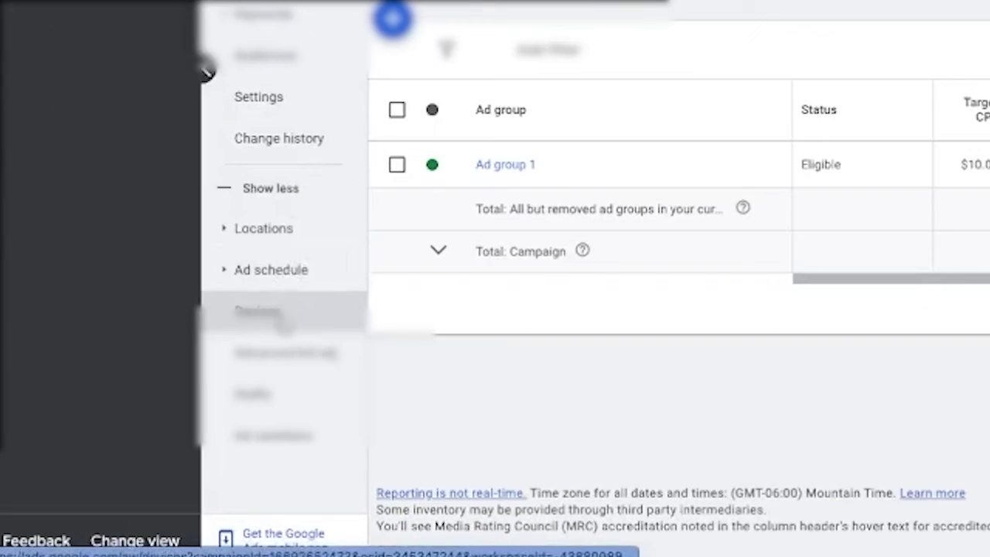
left_click(250, 228)
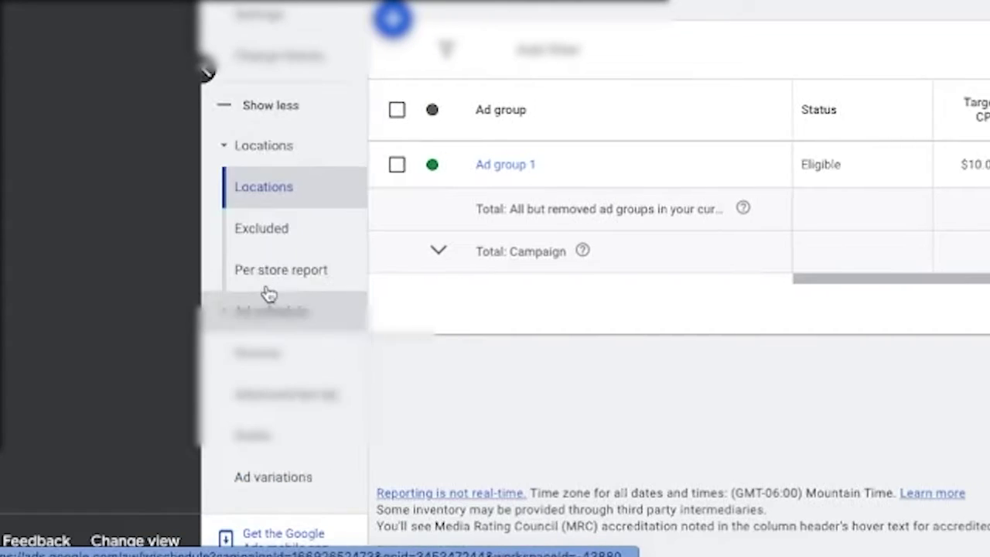
left_click(266, 233)
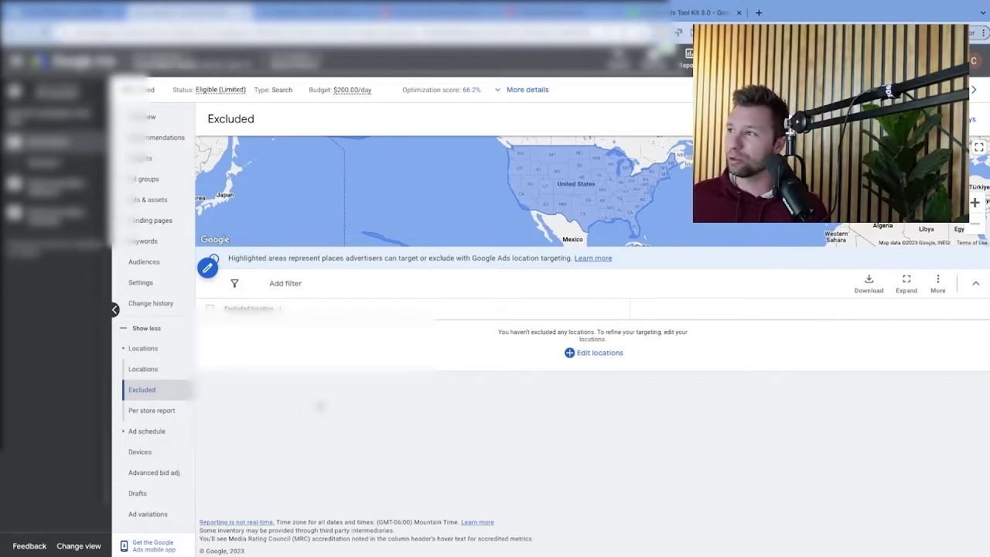
Try to exclude the postal code 84065, Utah, United States from the Brand Search campaign.
left_click(207, 268)
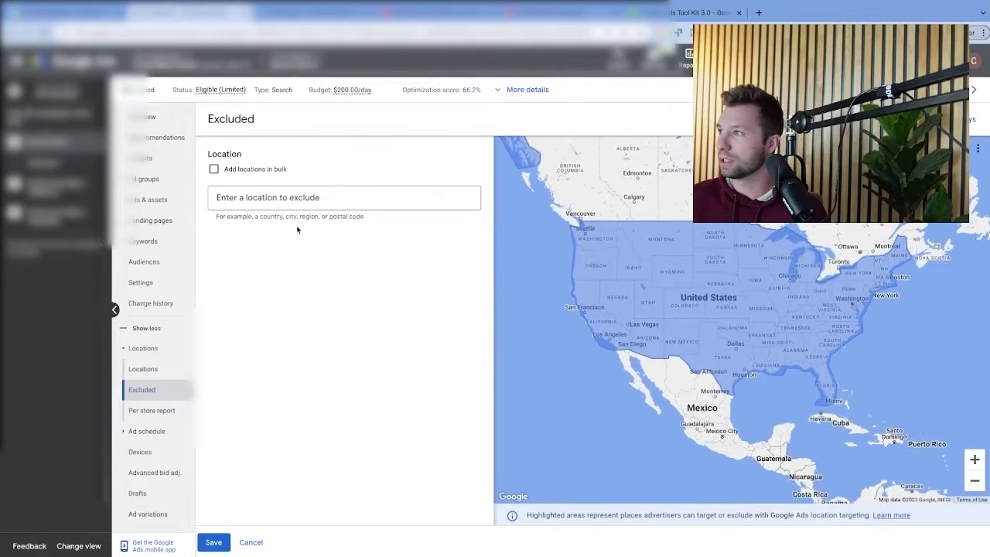
left_click(266, 199)
type("840")
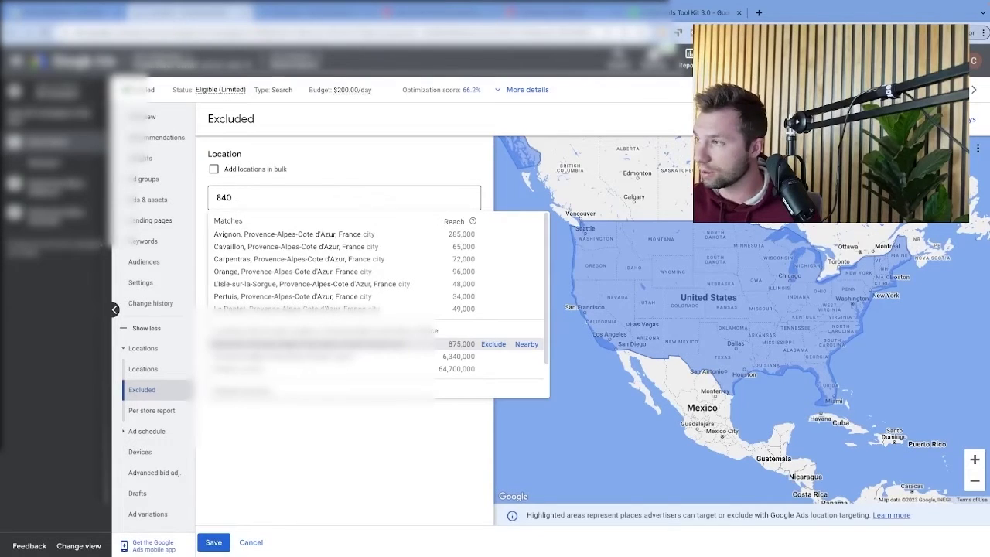
type("65")
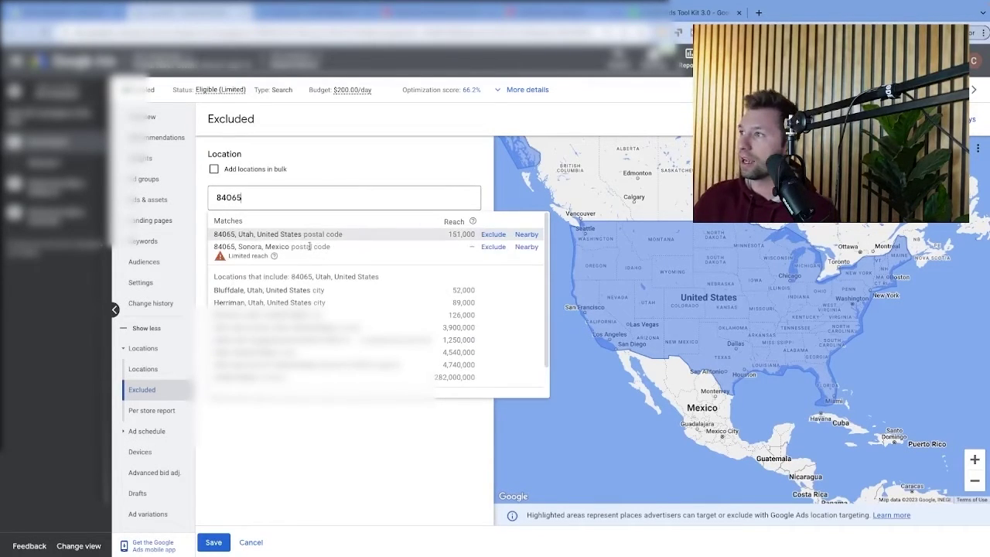
left_click(494, 234)
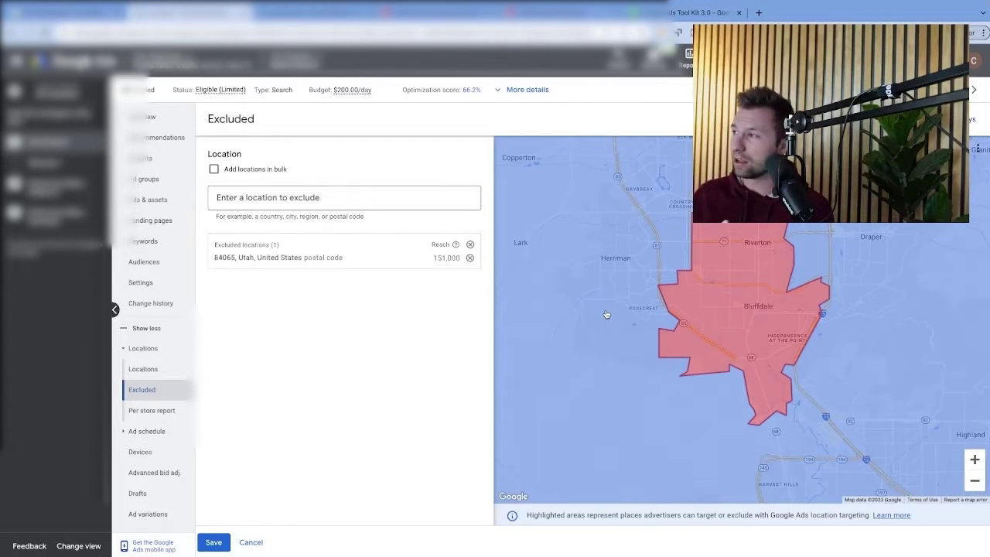
left_click(256, 542)
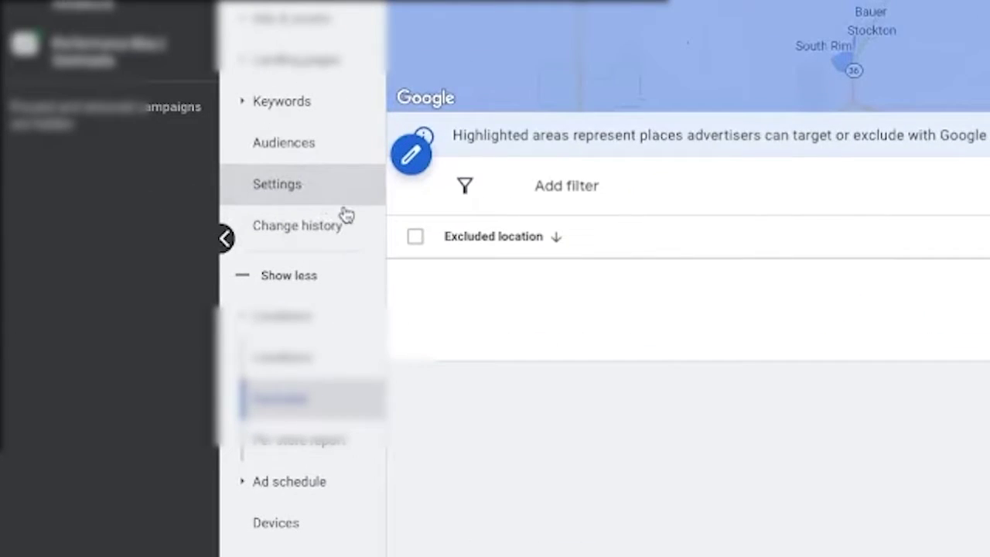
Open the IP exclusions in the Brand Search campaign's additional settings.
left_click(183, 266)
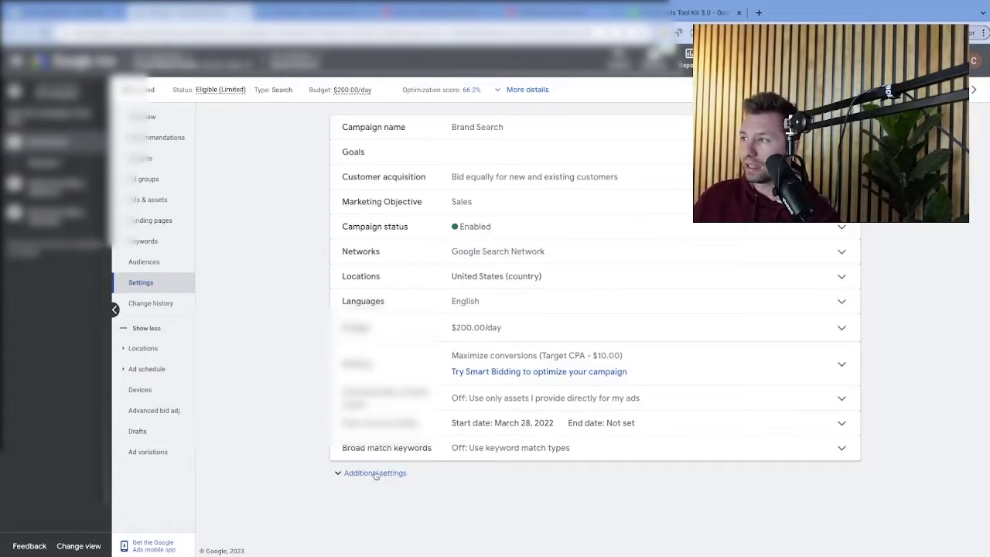
left_click(375, 473)
scroll(418, 464, "down", 2)
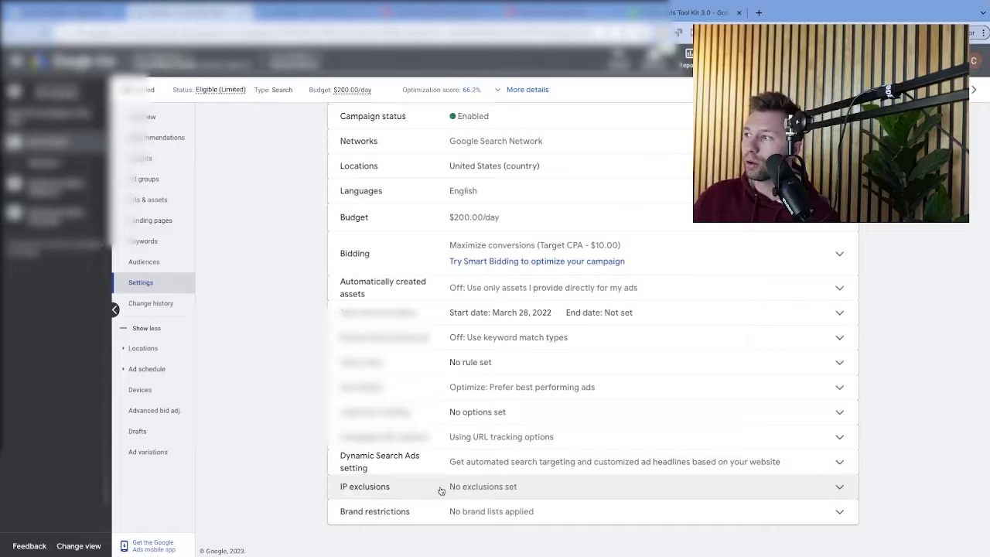
left_click(529, 476)
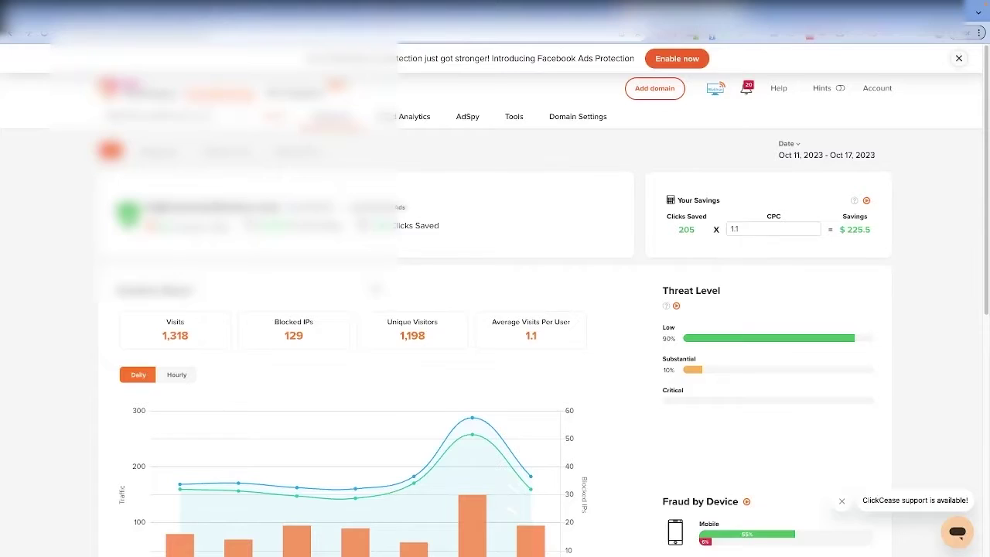
Look over the visits, threat level and fraud charts on the ClickCease dashboard, and return to the dashboard from Fraud Analytics.
scroll(495, 309, "down", 1)
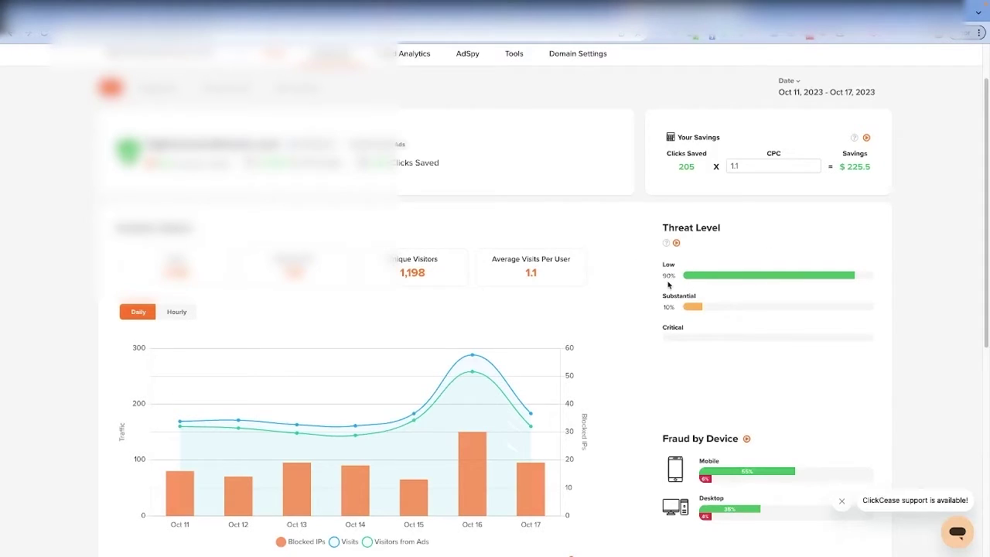
scroll(688, 333, "down", 2)
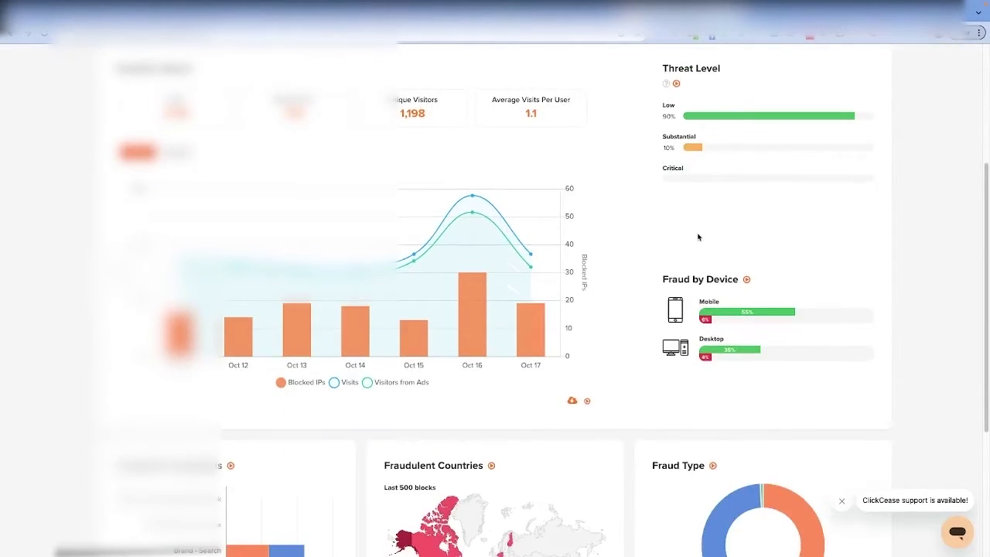
scroll(696, 232, "up", 2)
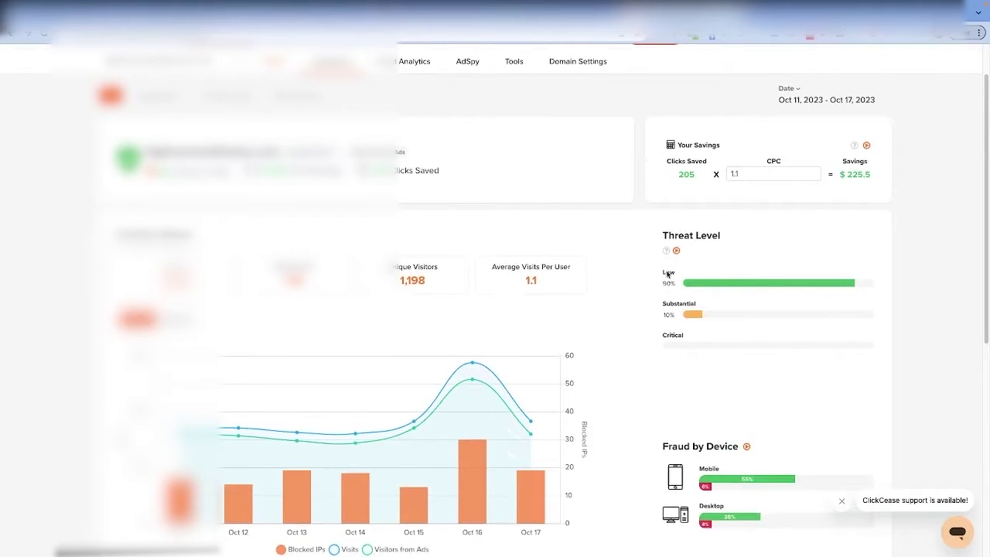
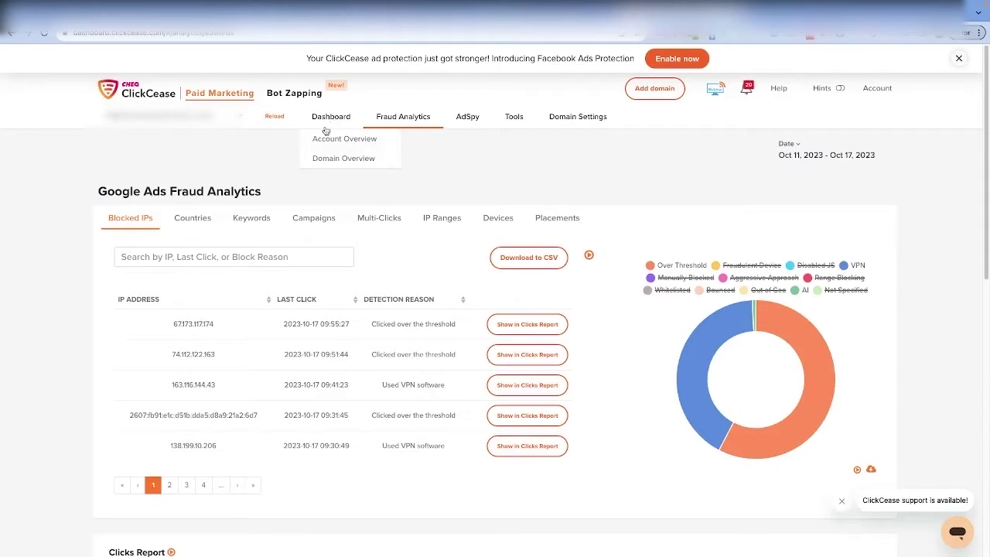
mouse_move(405, 125)
left_click(129, 96)
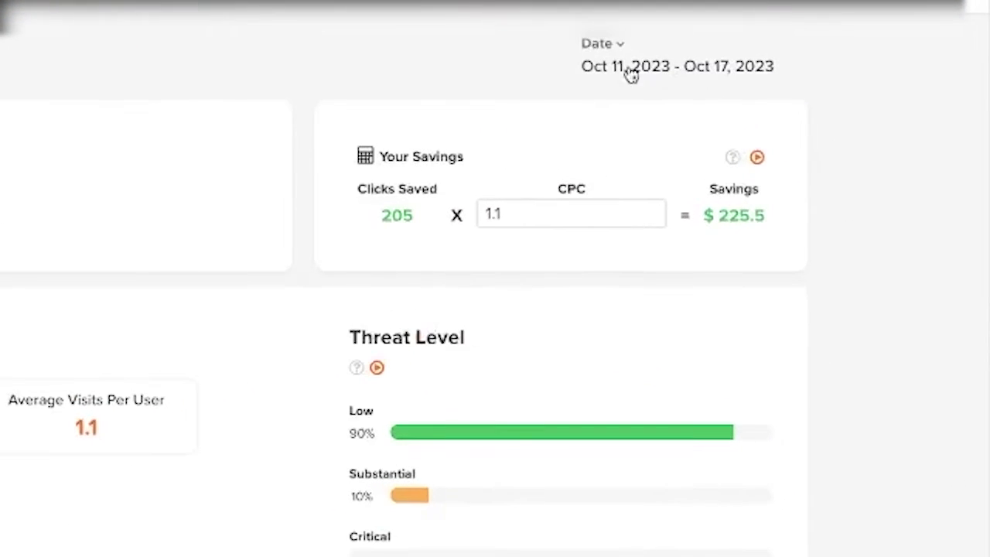
Set the ClickCease dashboard's date range to Oct 1, 2023 - Oct 17, 2023.
left_click(787, 144)
left_click(550, 268)
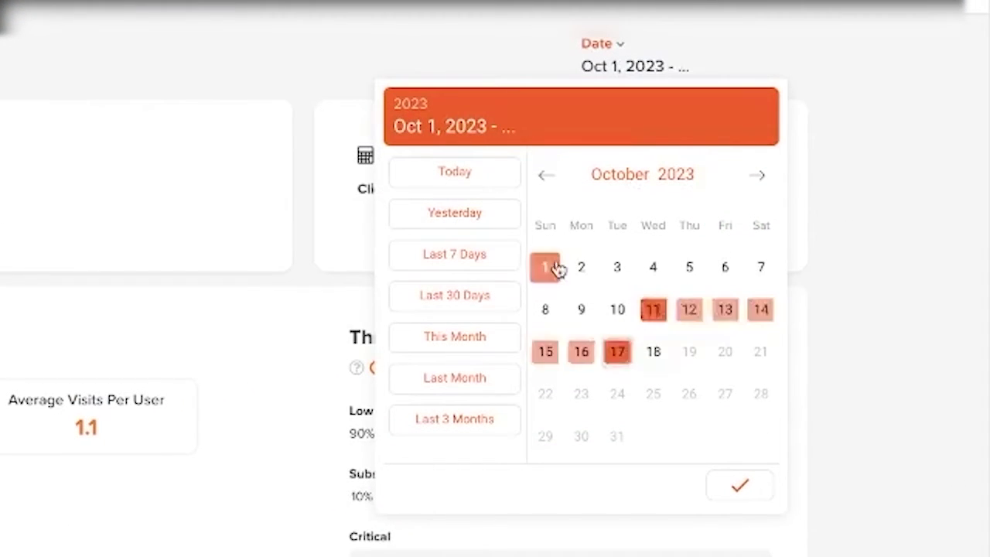
left_click(617, 352)
left_click(740, 486)
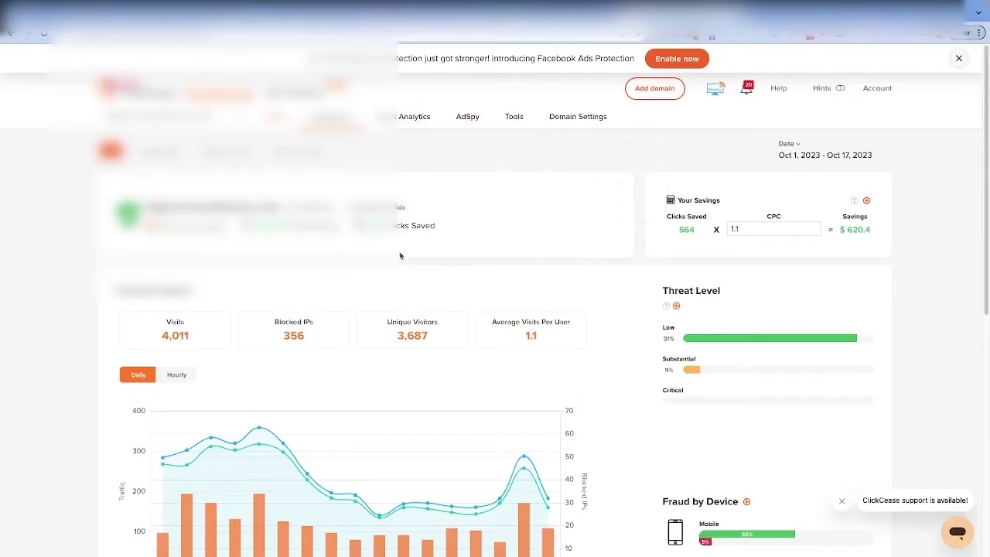
Add the domain shop.zocomarketing.com to ClickCease and submit its Google Ads account number for manual linking.
left_click(654, 90)
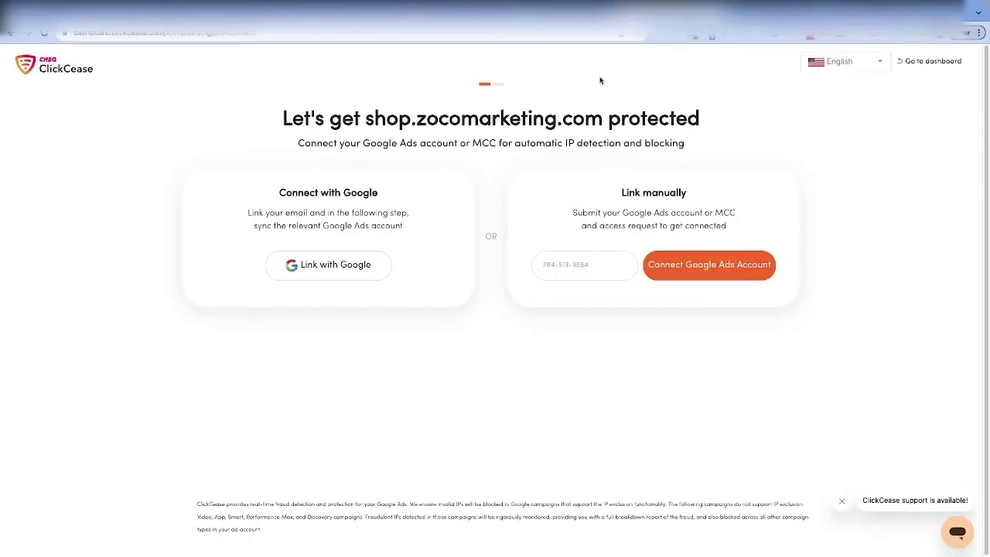
left_click(566, 265)
key("ctrl+v")
left_click(689, 278)
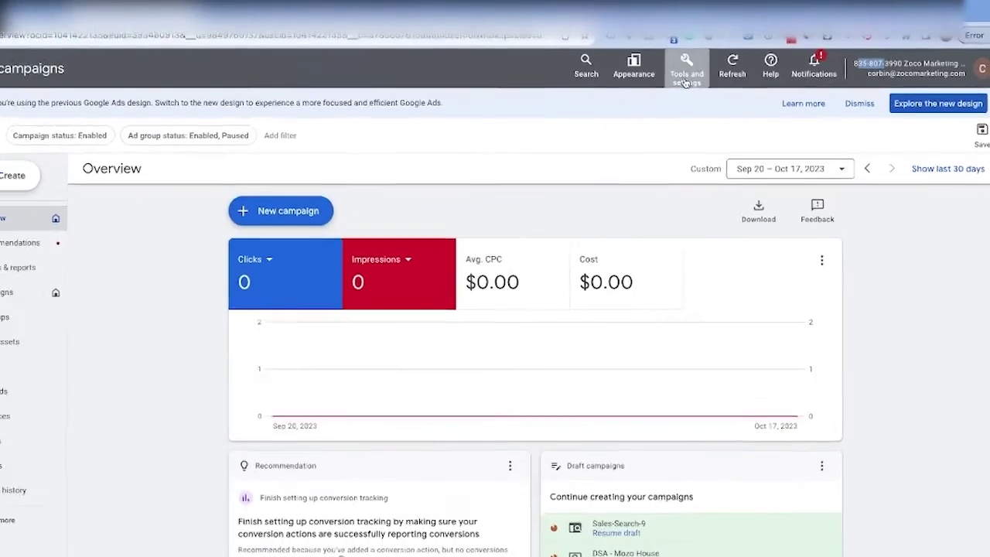
In the Google Ads account's manager access settings, accept the ClickCease Client Center link request and grant it access.
left_click(722, 58)
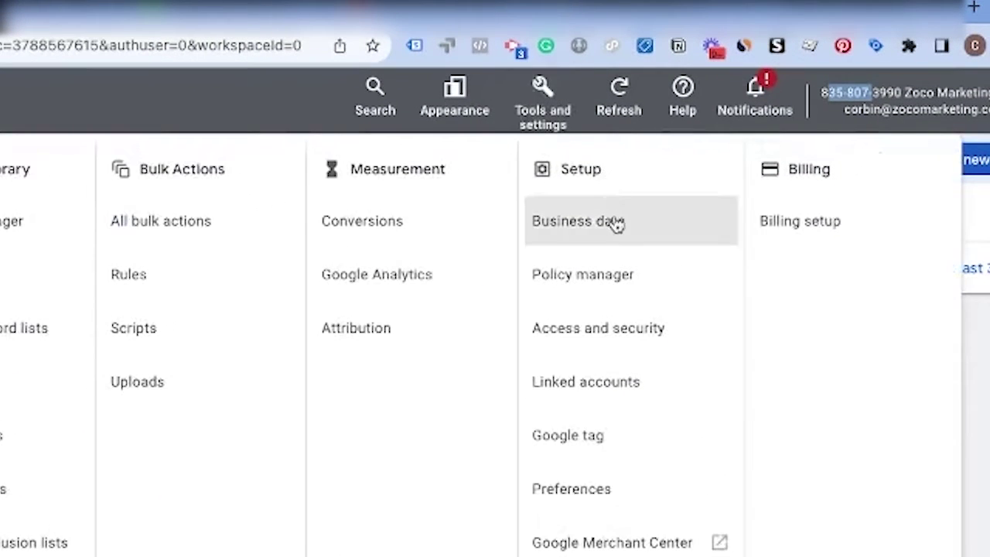
left_click(589, 336)
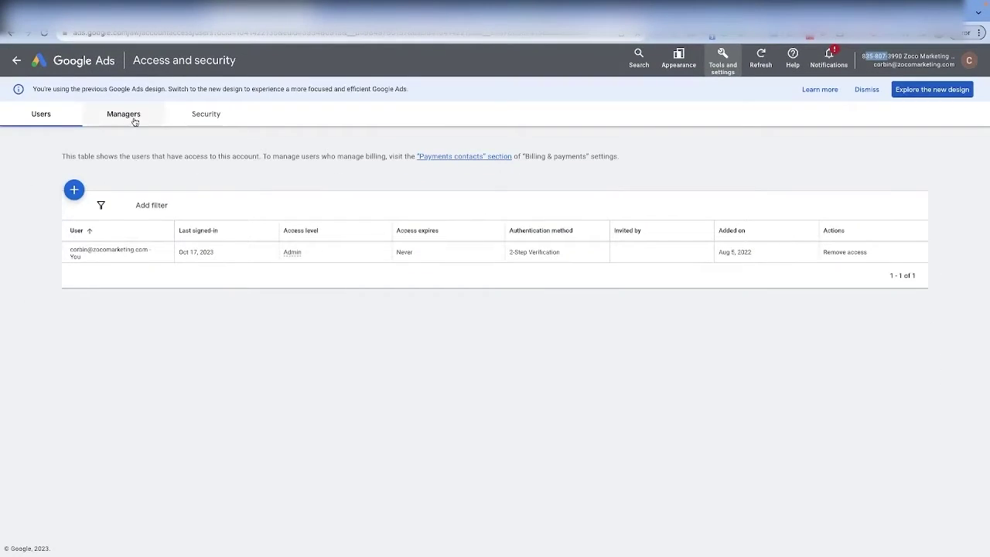
left_click(124, 114)
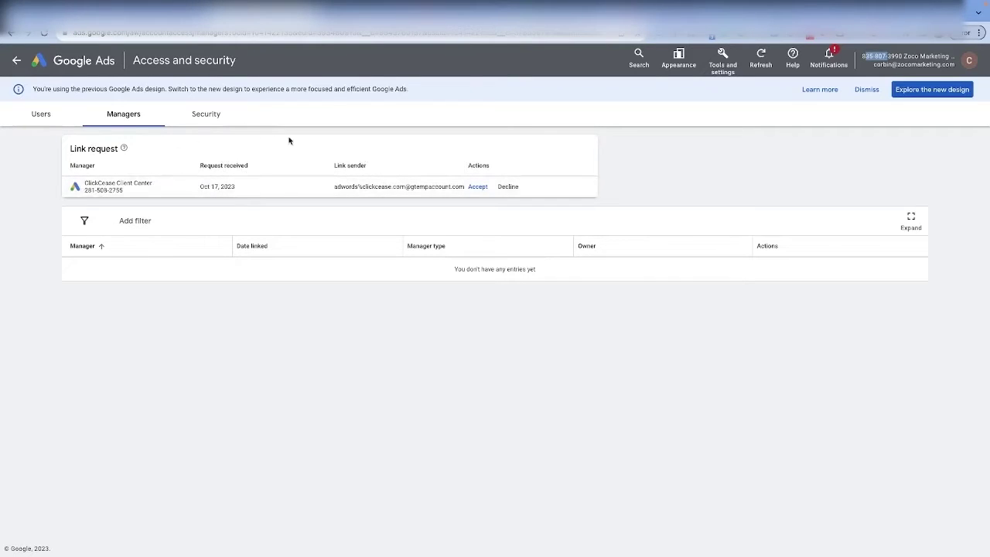
left_click(474, 188)
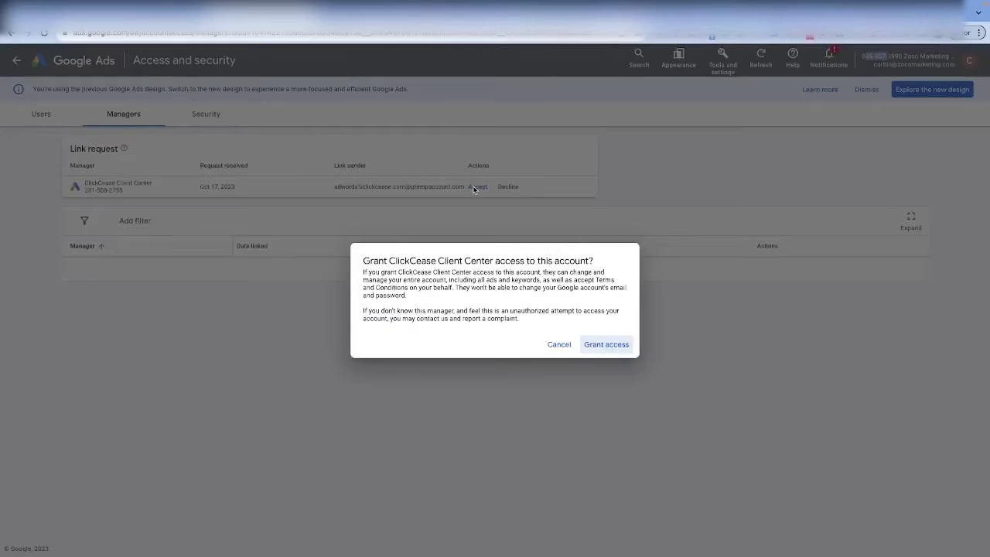
left_click(604, 345)
left_click(602, 354)
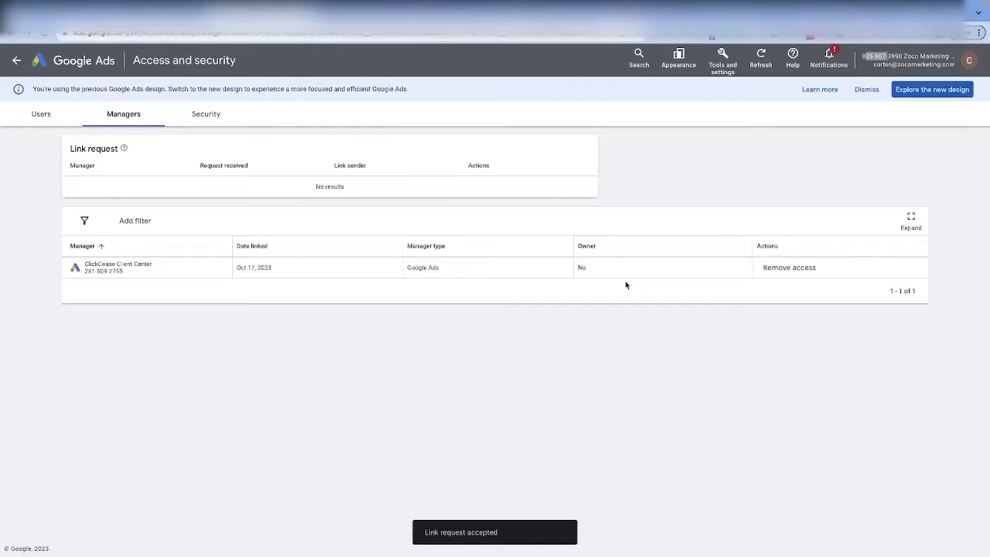
Return to ClickCease, complete the Google Ads access approval and view the new domain's dashboard.
key("ctrl+shift+Tab")
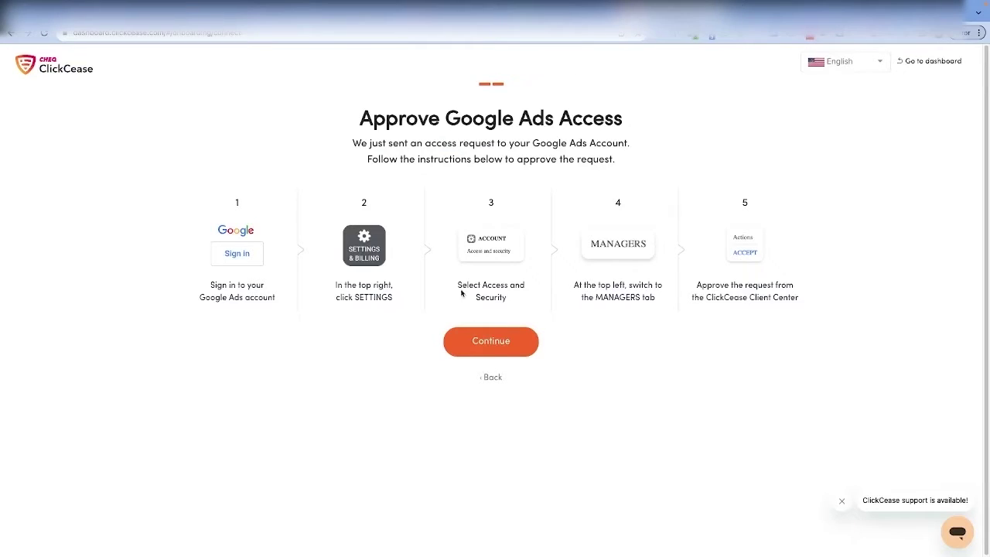
left_click(495, 350)
scroll(451, 211, "down", 1)
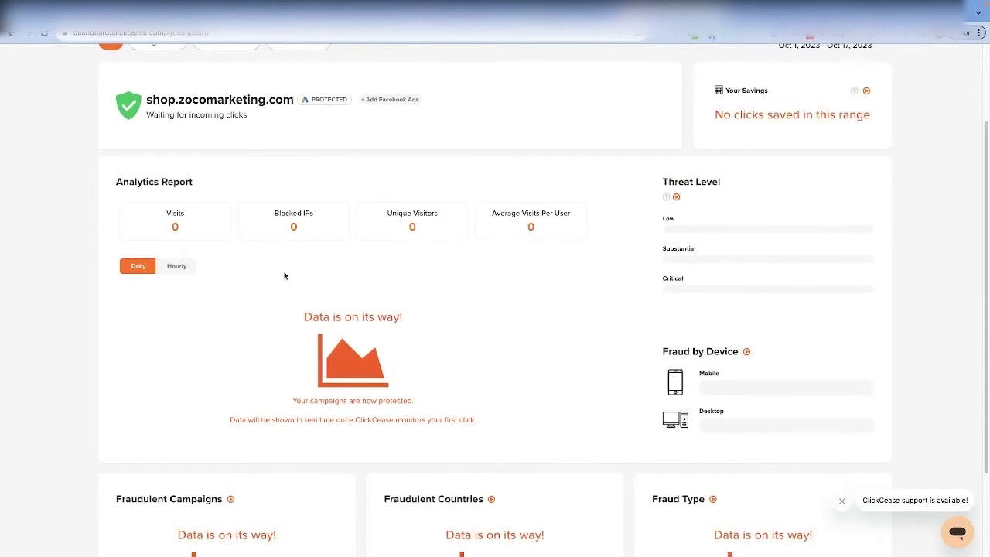
Open the detection rules for shop.zocomarketing.com and review the click fraud threshold, country, JavaScript, VPN blocking and behavior analysis settings.
scroll(367, 294, "up", 2)
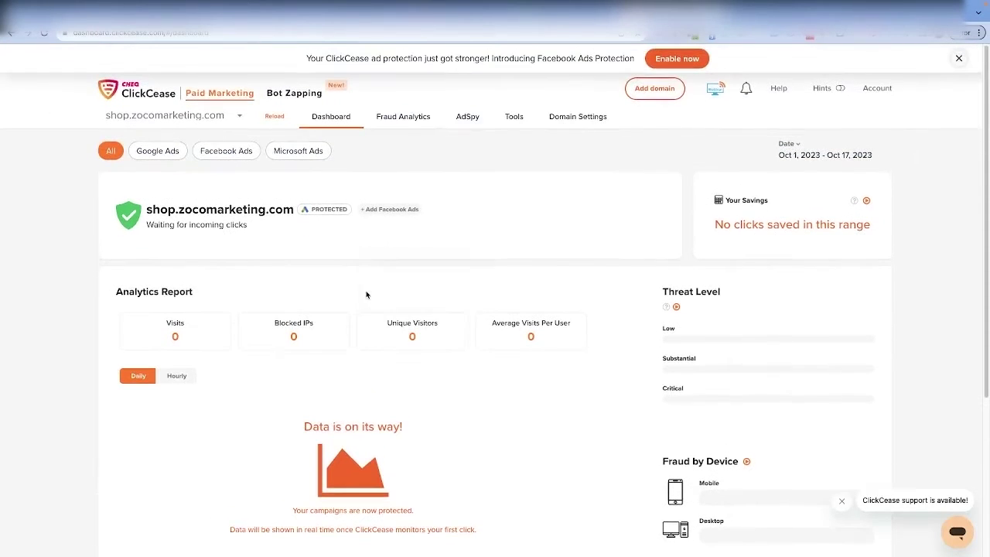
mouse_move(572, 125)
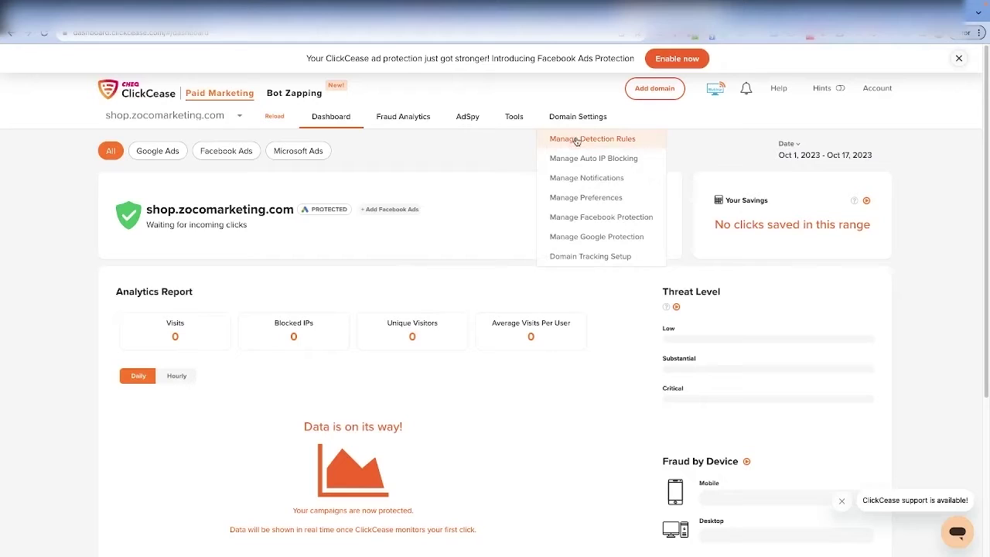
left_click(576, 140)
scroll(310, 255, "down", 3)
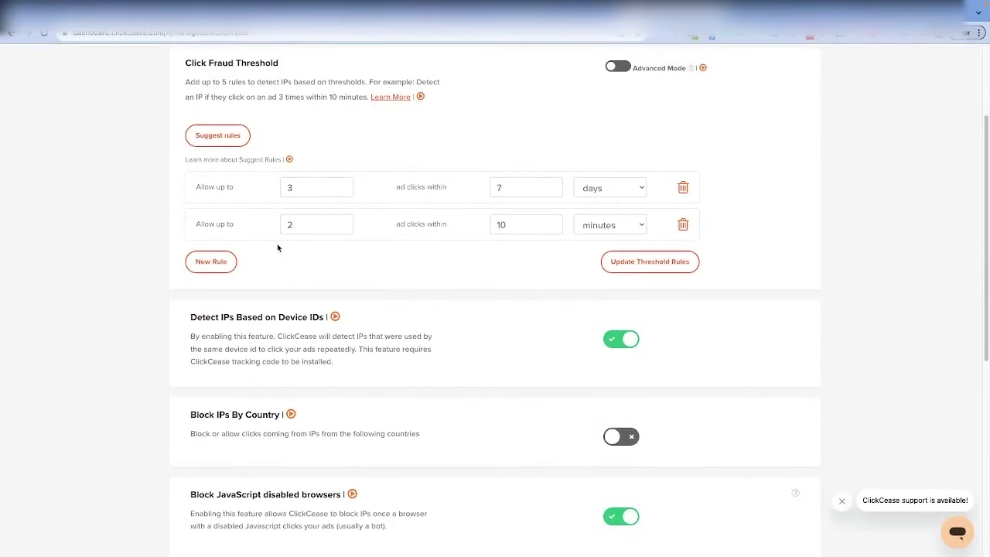
scroll(232, 224, "up", 1)
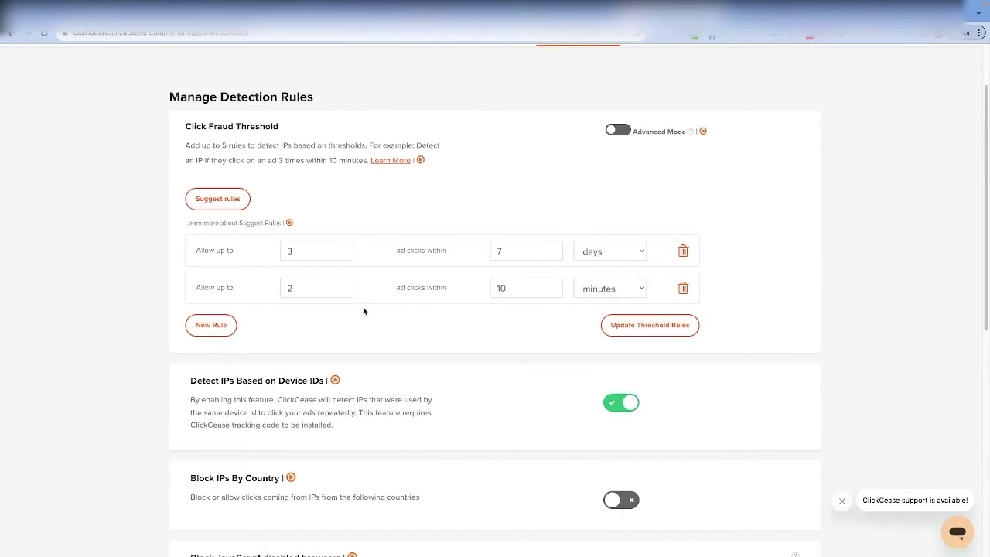
scroll(249, 309, "up", 1)
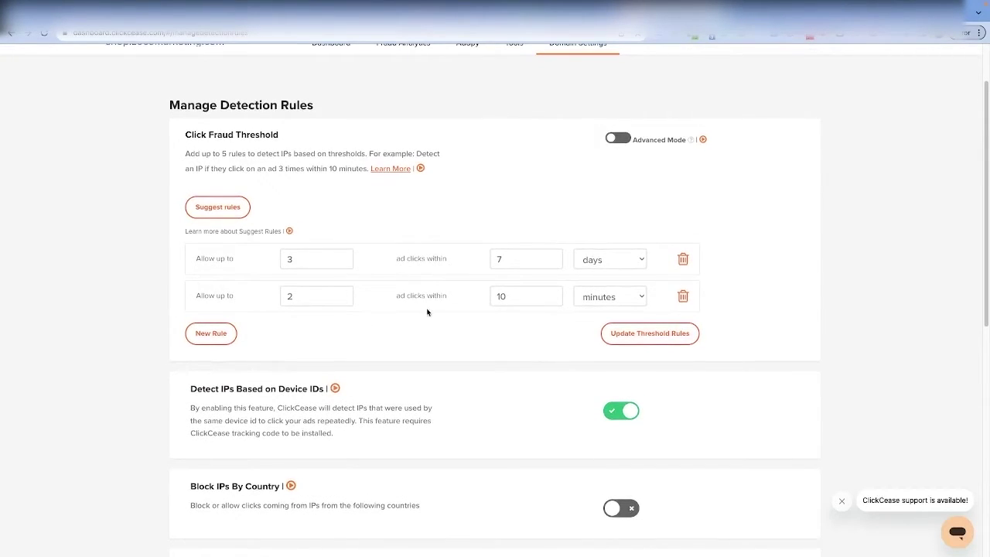
scroll(425, 317, "down", 1)
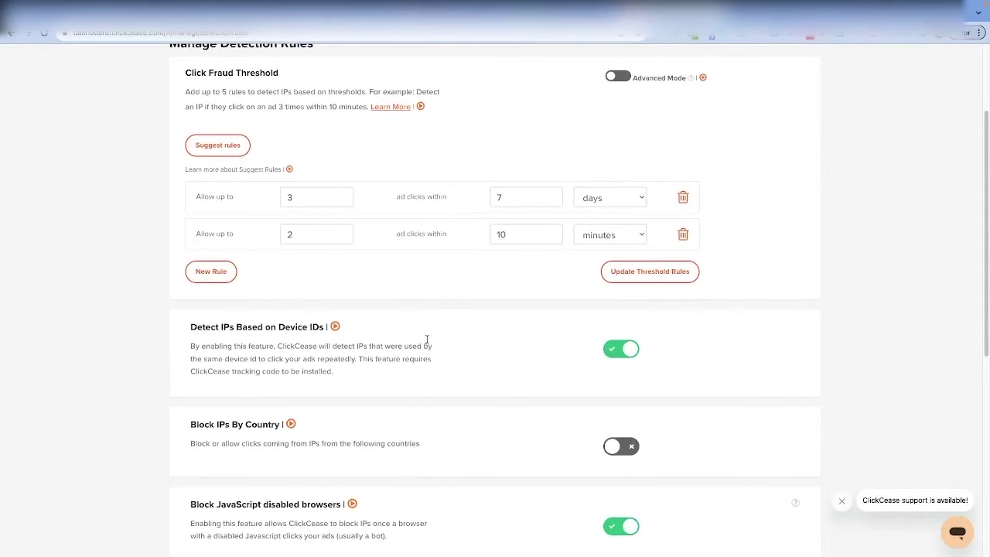
scroll(427, 338, "down", 3)
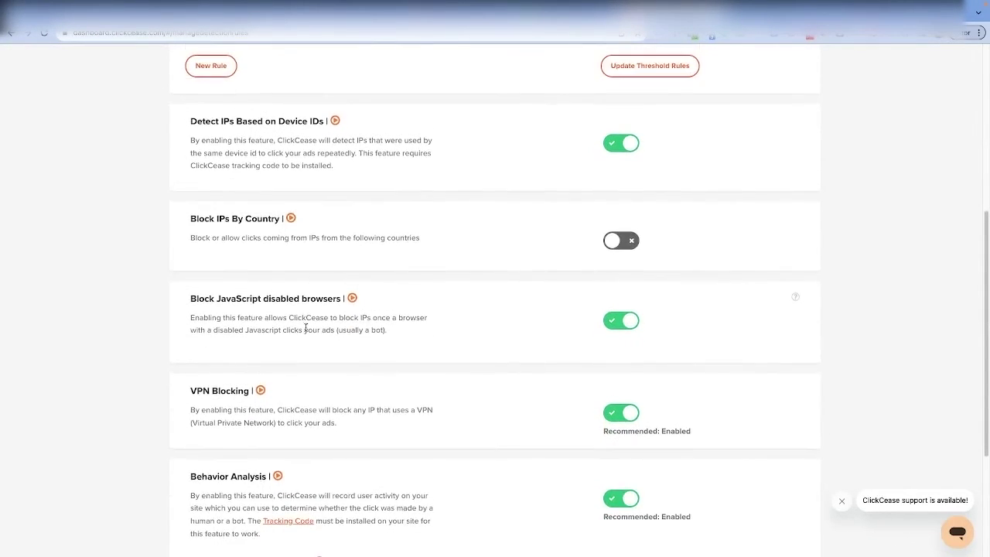
scroll(306, 328, "down", 2)
scroll(352, 329, "down", 1)
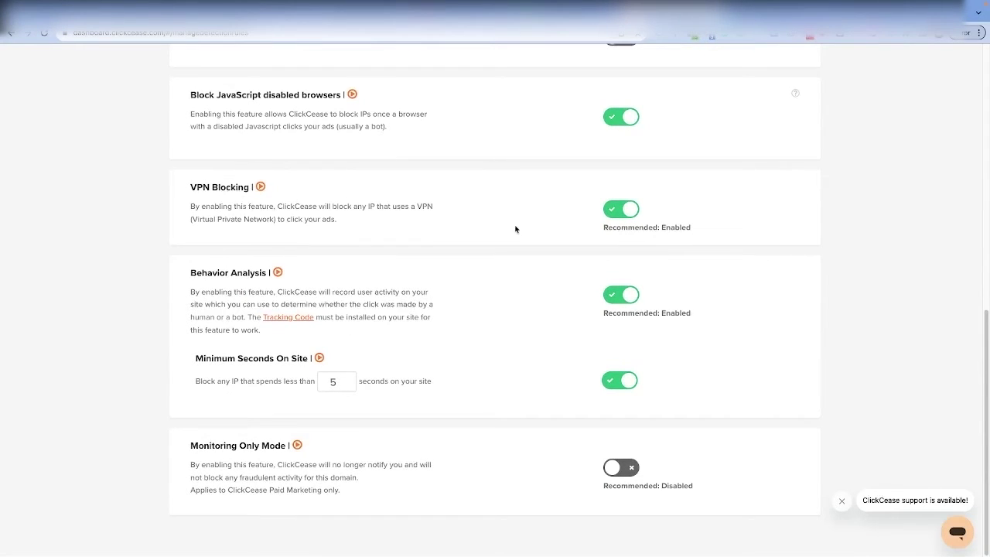
Open the domain's auto IP blocking settings and review the blocking period, IP exclusions, converted-IP whitelist and protected campaigns.
scroll(509, 299, "up", 10)
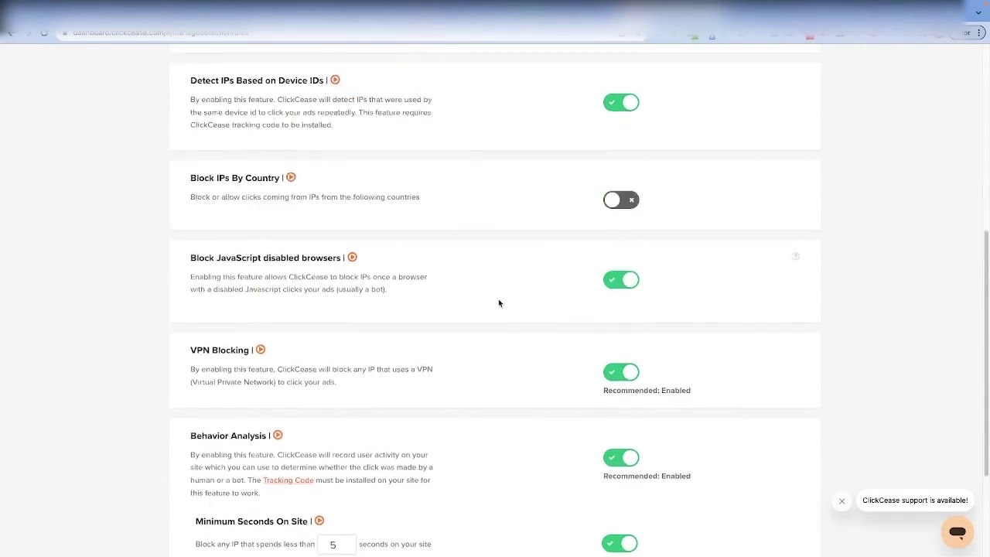
mouse_move(578, 119)
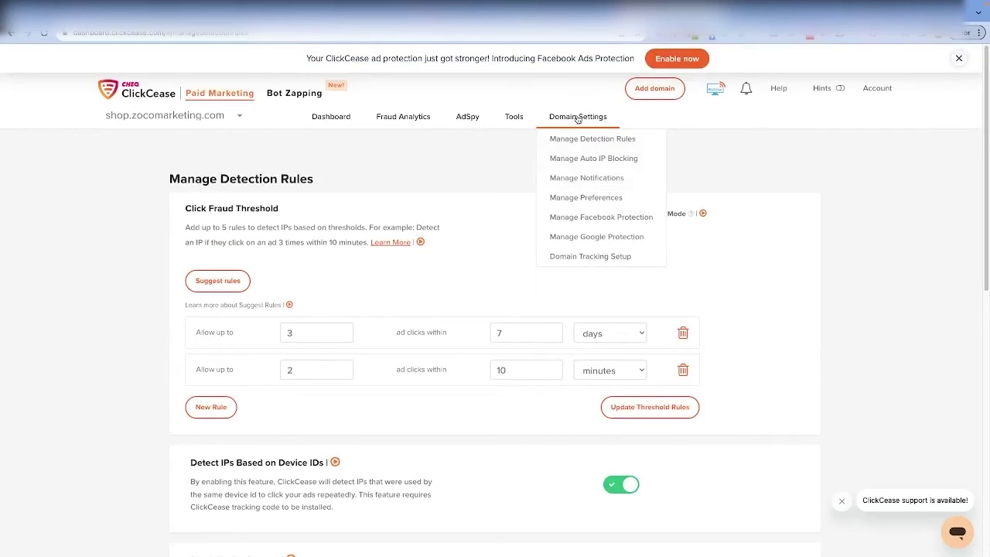
left_click(580, 163)
scroll(410, 286, "down", 1)
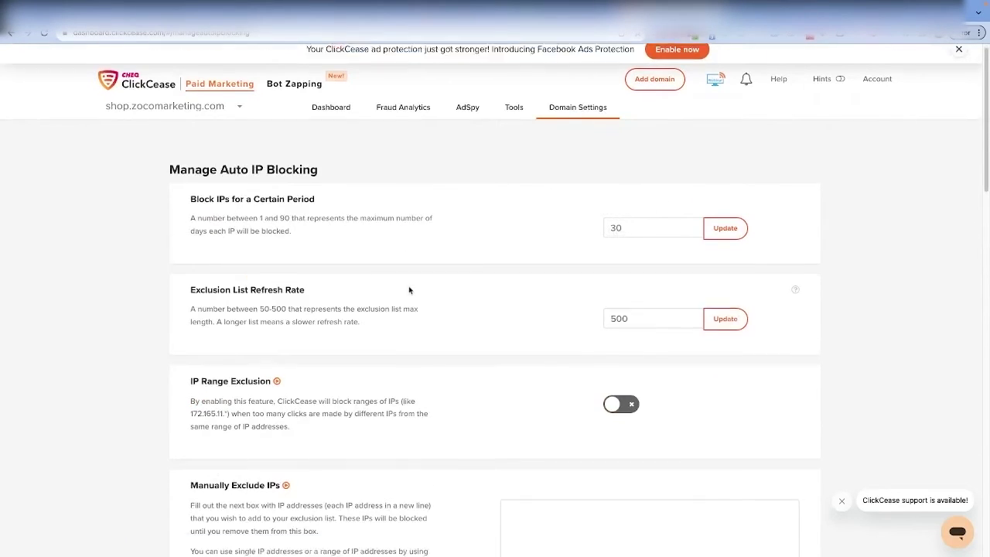
scroll(408, 289, "down", 9)
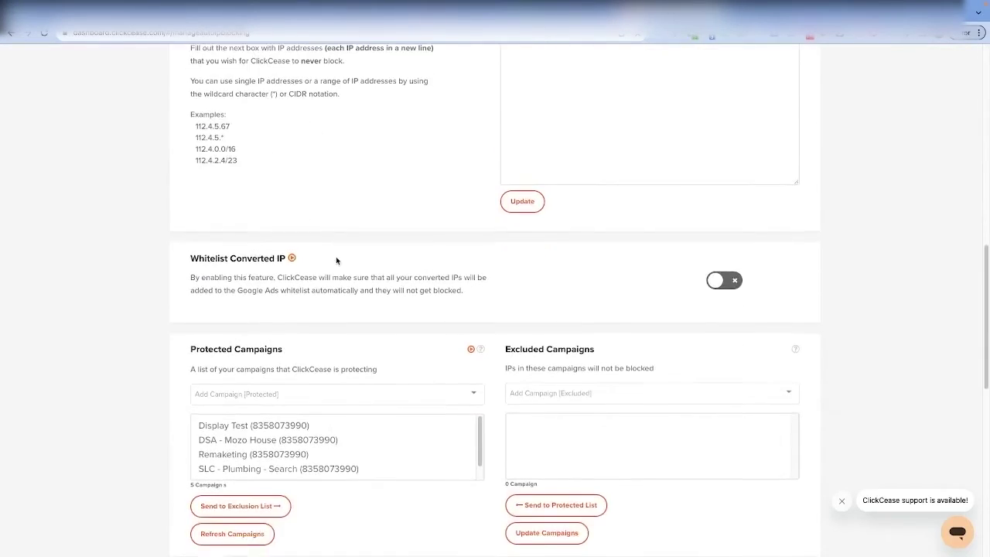
scroll(349, 260, "down", 8)
Open the Google refund application from the ClickCease tools to reach Google's Click Quality Form.
scroll(376, 278, "up", 20)
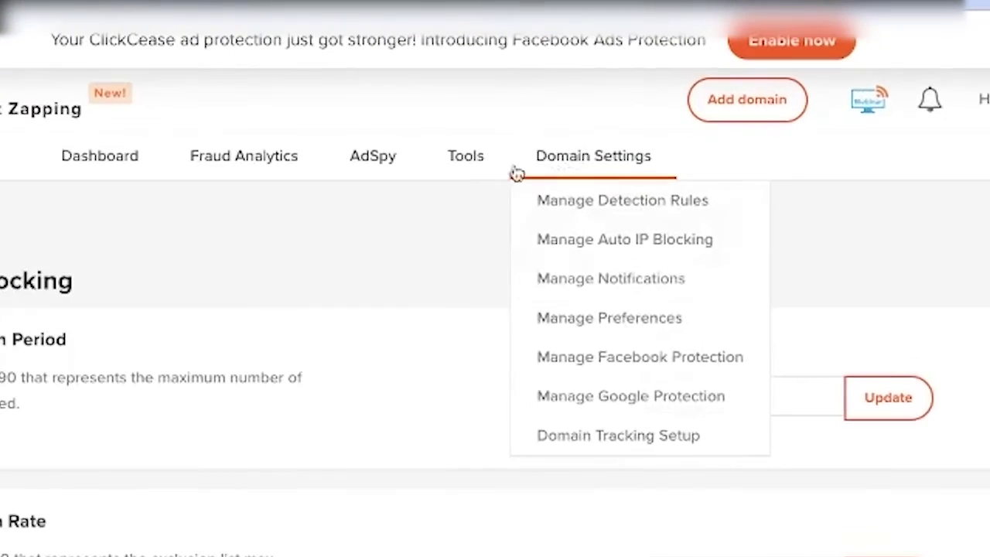
mouse_move(516, 123)
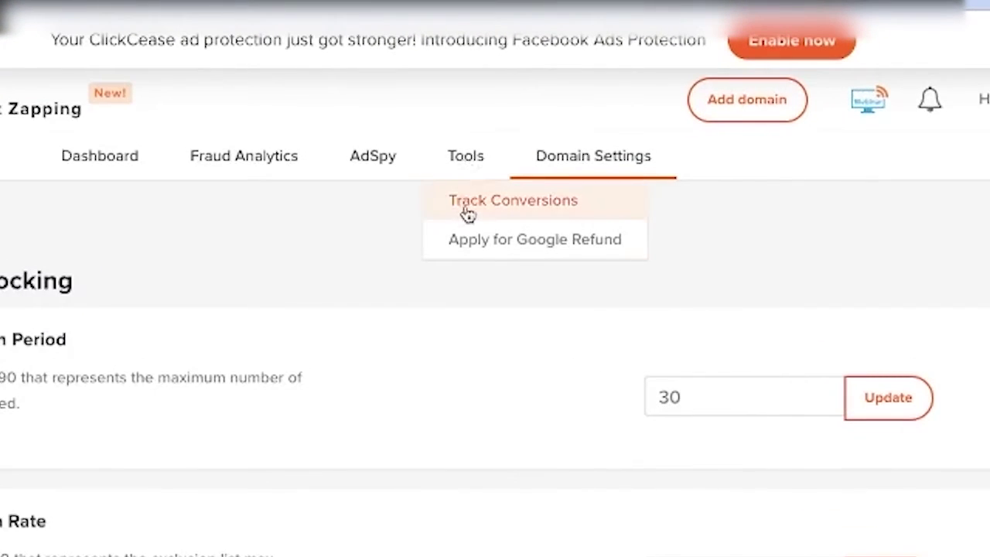
left_click(524, 245)
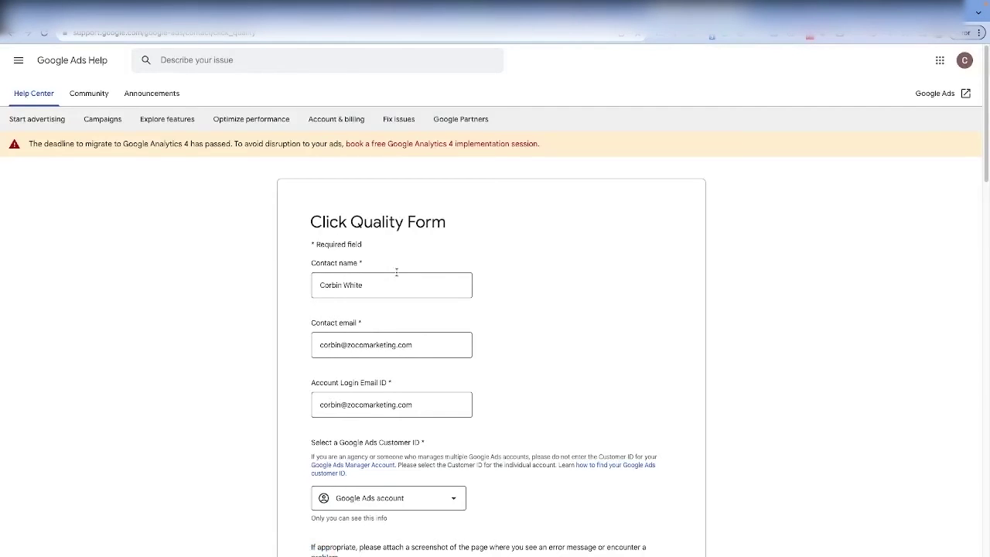
Examine the Click Quality Form's fields, from contact details and suspicious activity dates to affected campaigns, IP addresses, web logs and response preference.
scroll(395, 270, "down", 5)
scroll(387, 272, "down", 7)
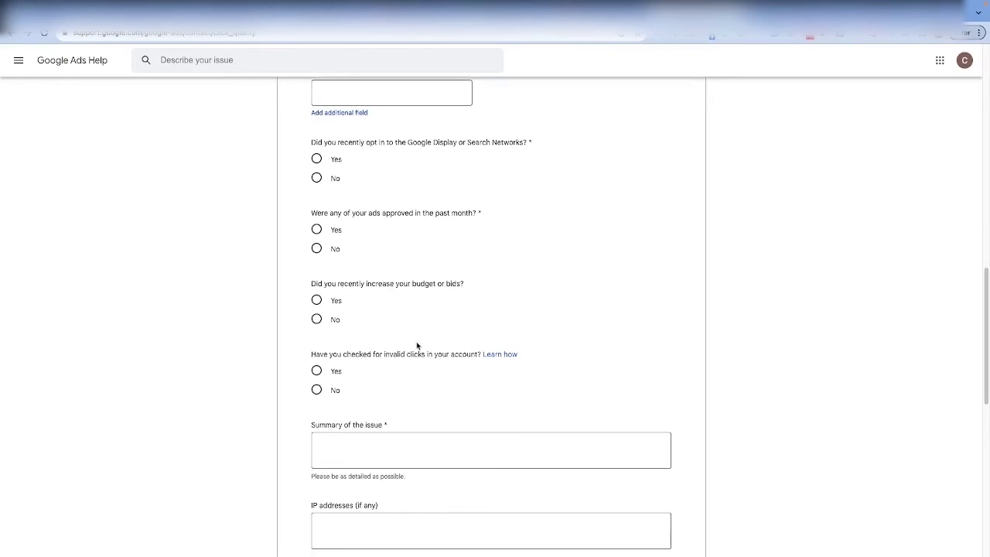
scroll(410, 330, "down", 2)
scroll(404, 331, "down", 2)
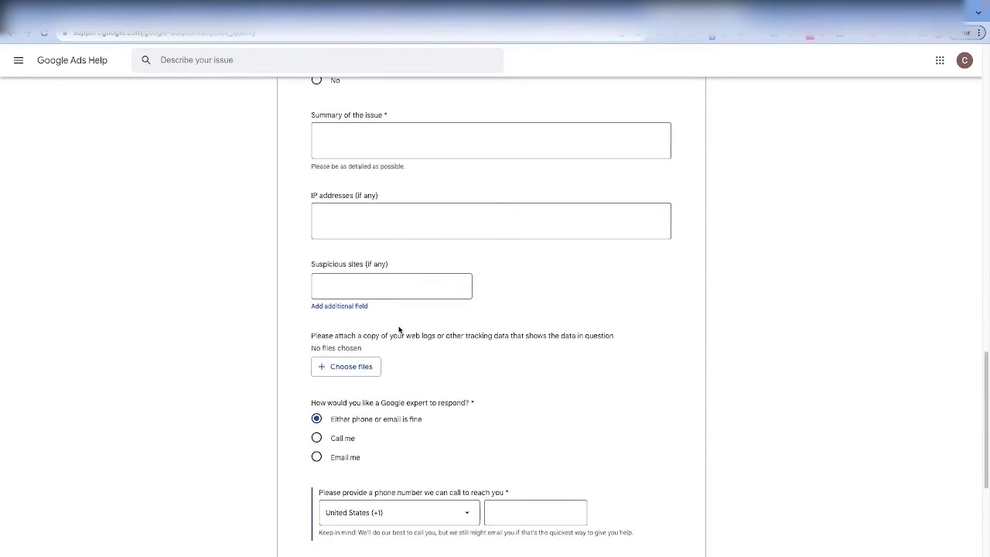
scroll(416, 334, "down", 3)
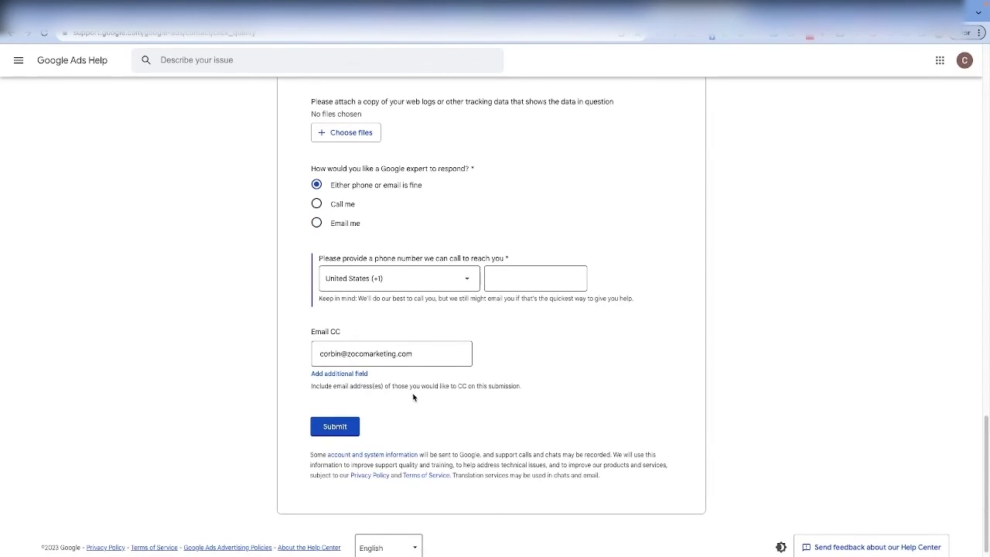
scroll(411, 399, "up", 1)
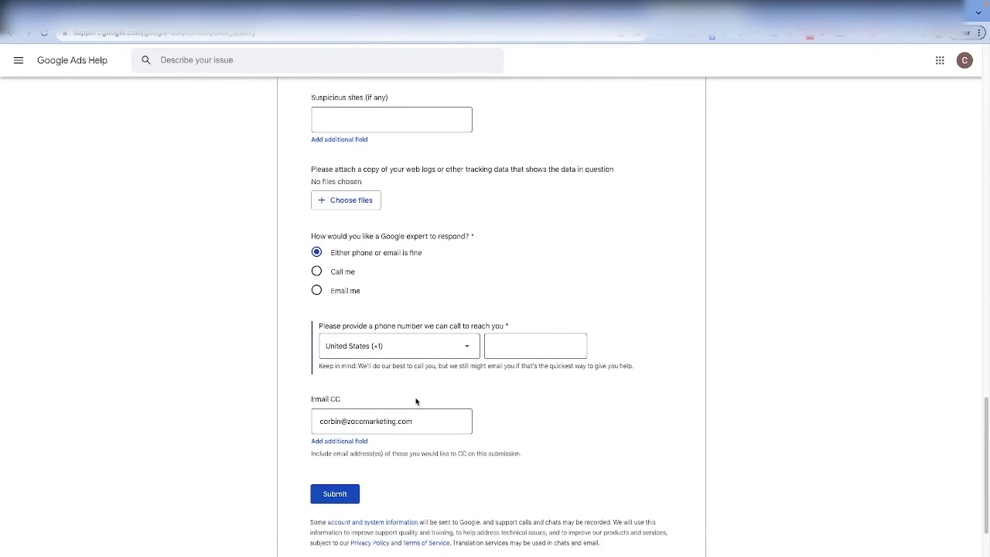
scroll(416, 223, "up", 12)
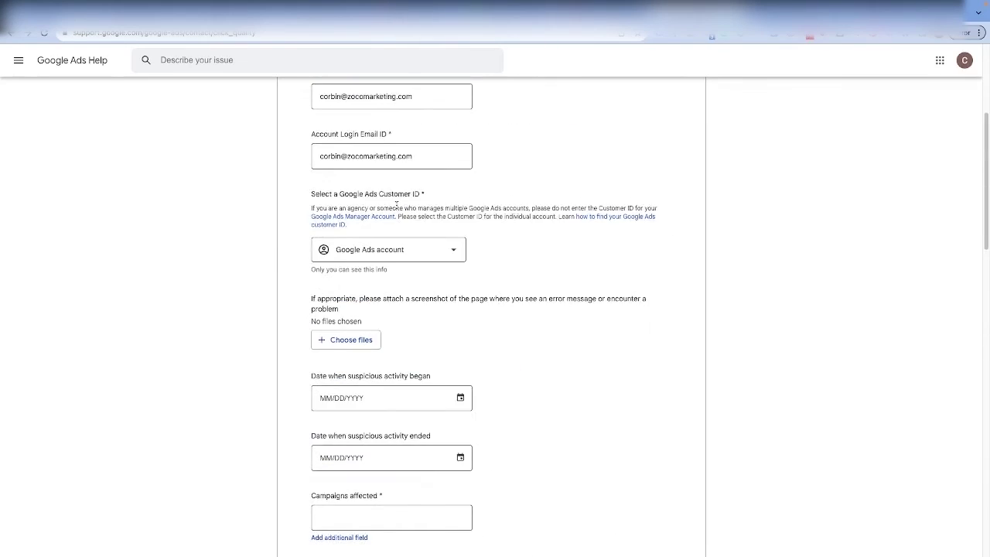
scroll(396, 203, "up", 4)
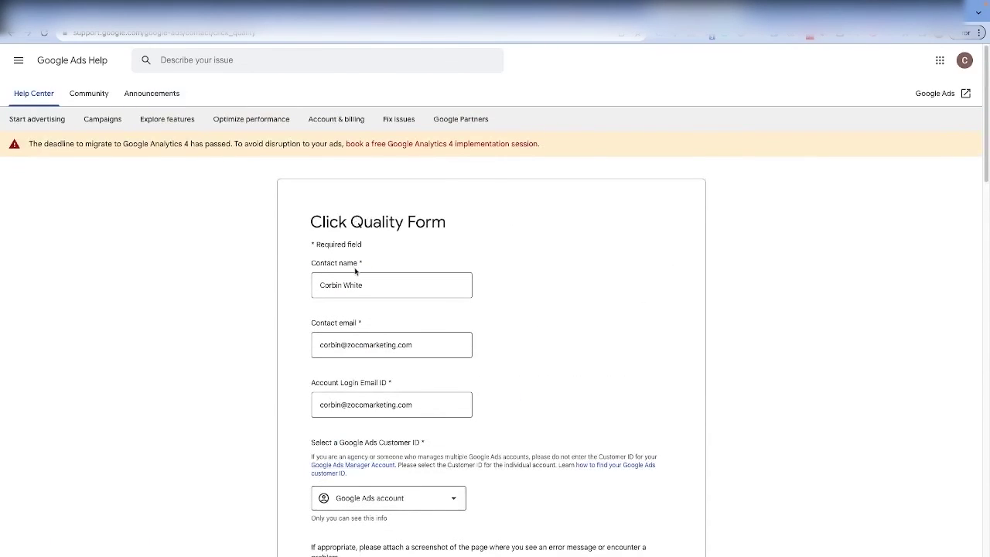
scroll(356, 271, "down", 5)
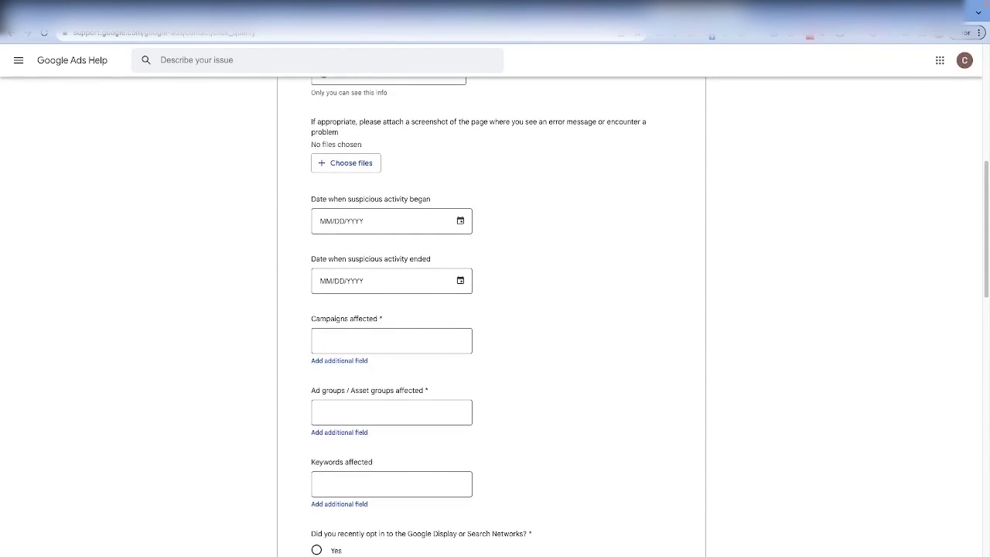